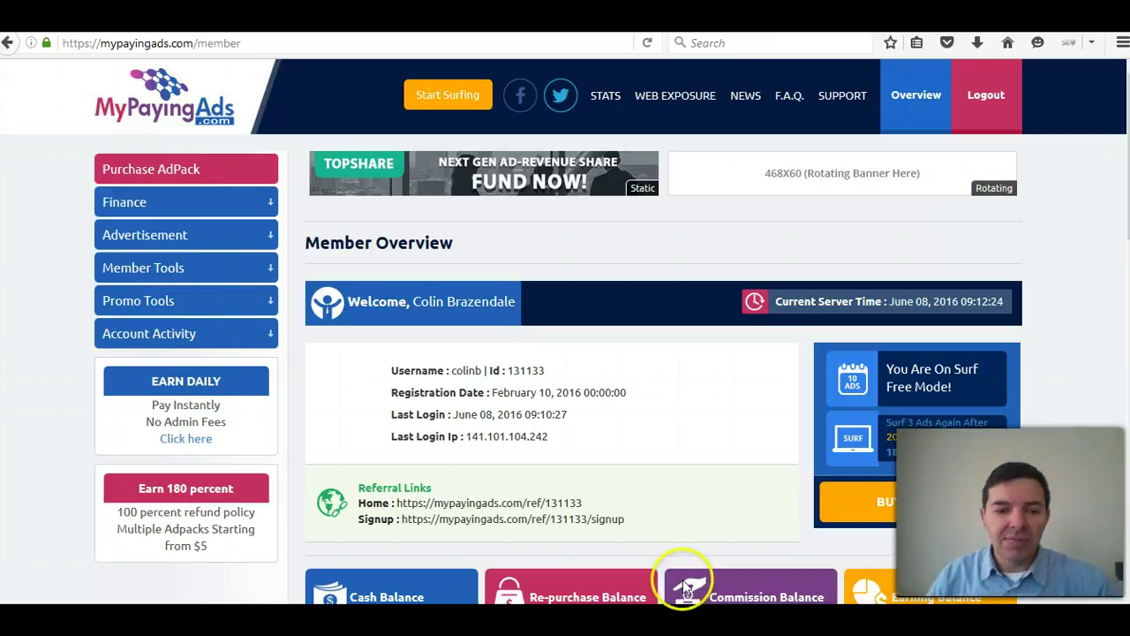
Glance at the Bitcoin ad-pack notes, then hide them and browse the member page
key(alt+Tab)
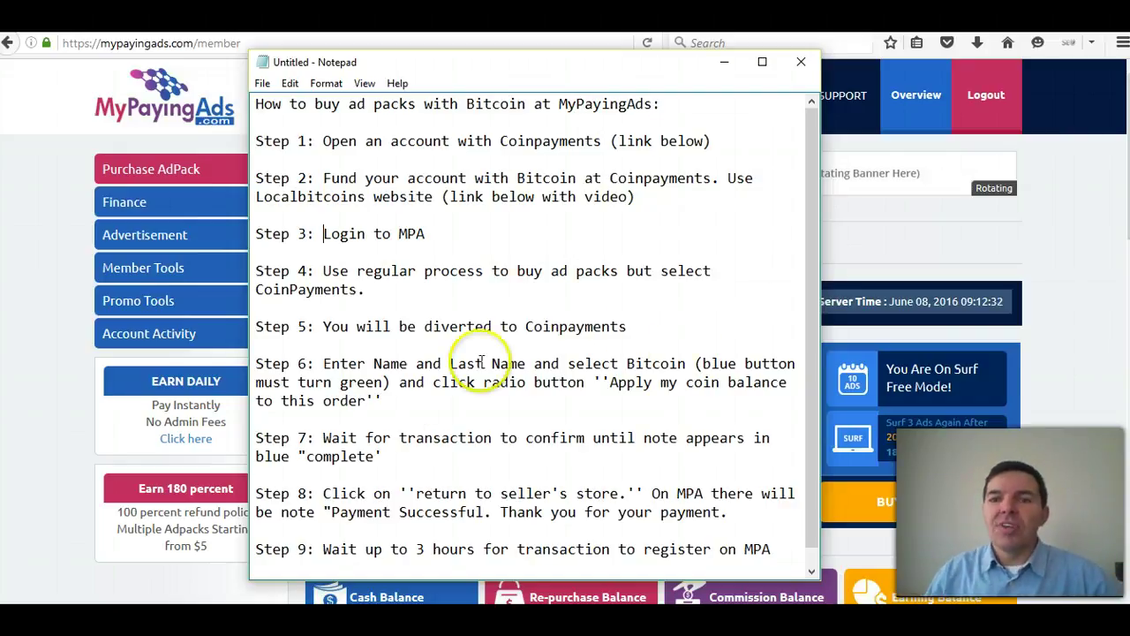
click(724, 62)
scroll(706, 411, down, 5)
scroll(711, 393, down, 2)
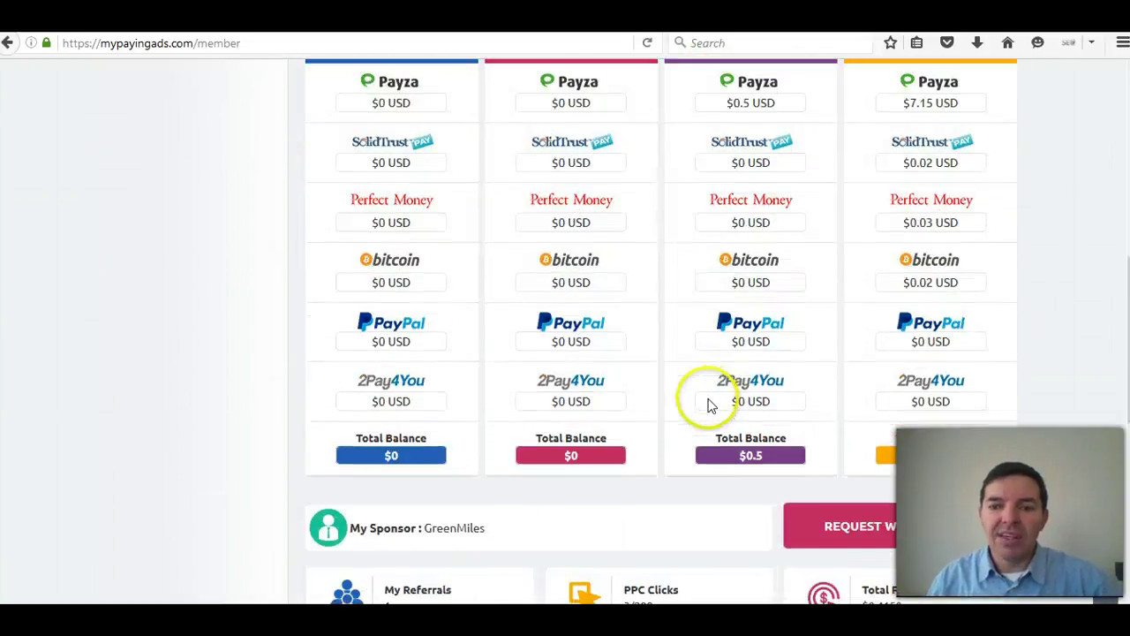
scroll(719, 371, up, 1)
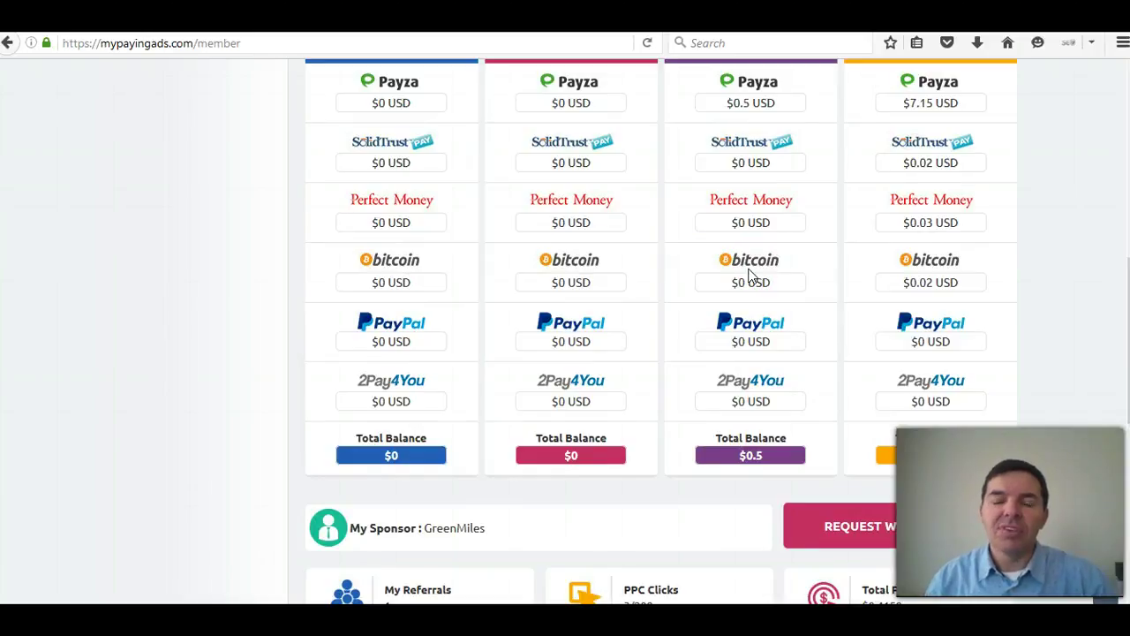
click(749, 277)
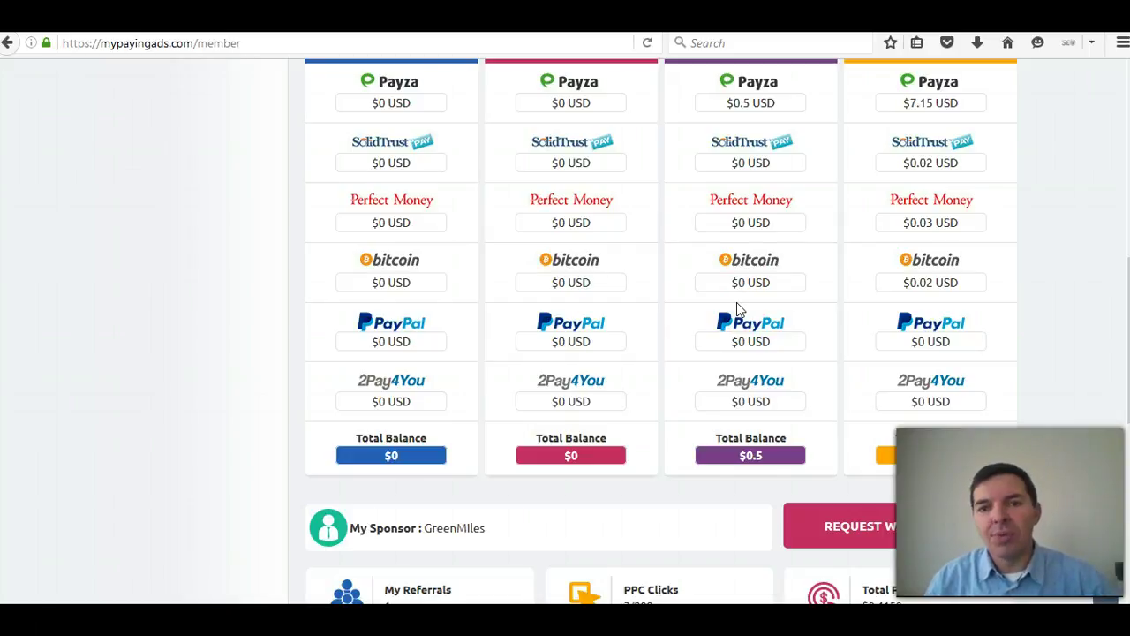
click(689, 328)
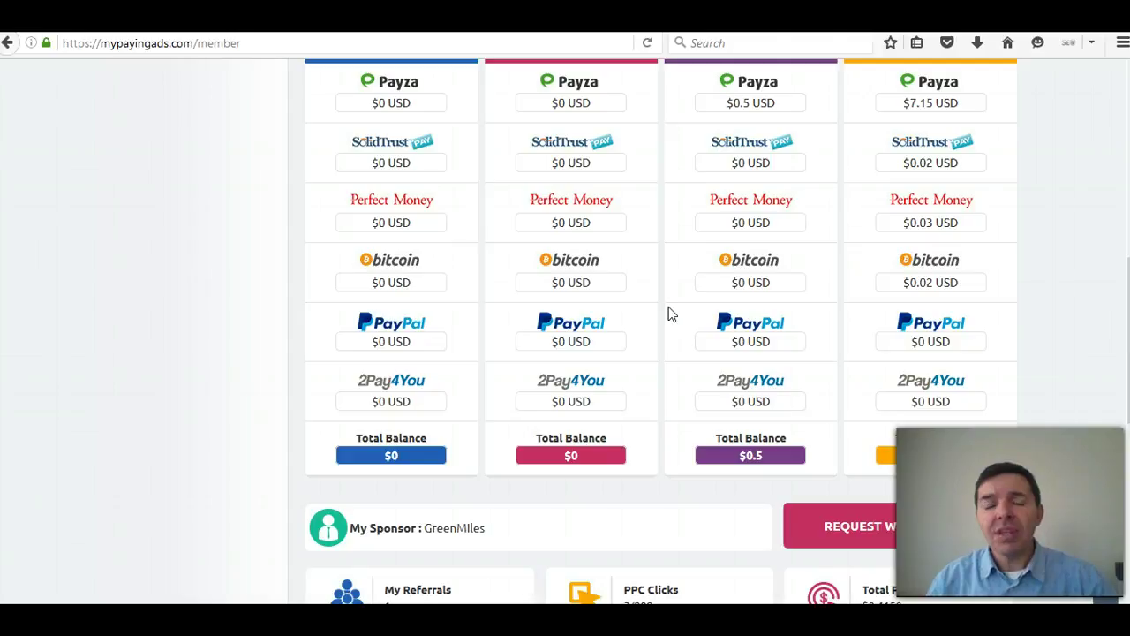
click(578, 399)
click(473, 537)
Restore the Notepad notes and highlight 'Coinpayments' and 'Localbitcoins' in Step 2
click(335, 551)
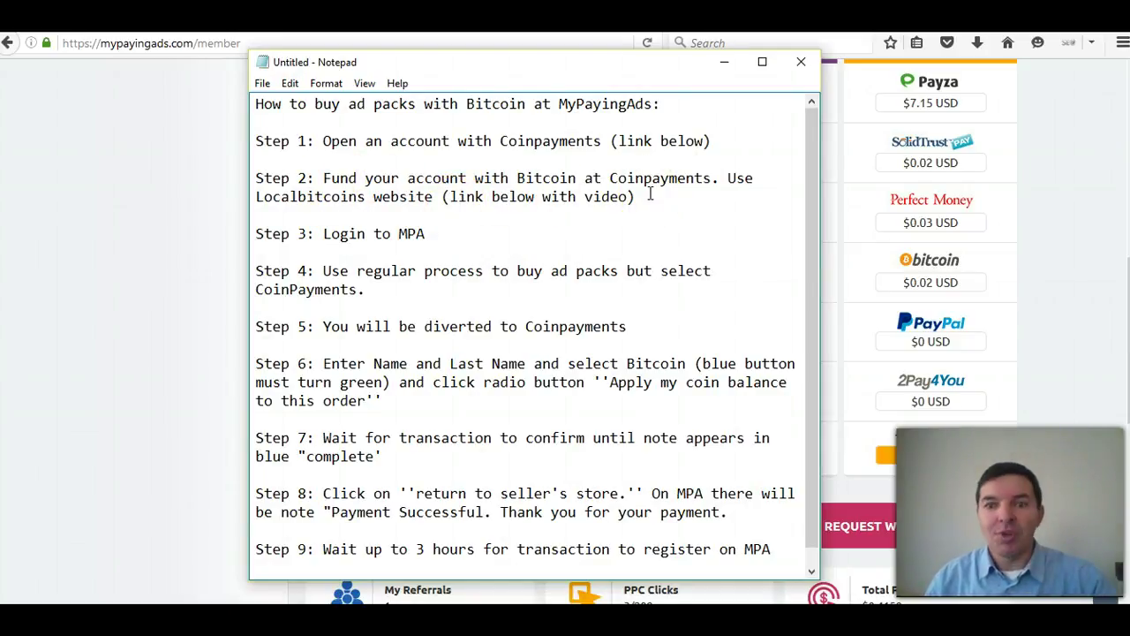
drag(711, 178, 609, 177)
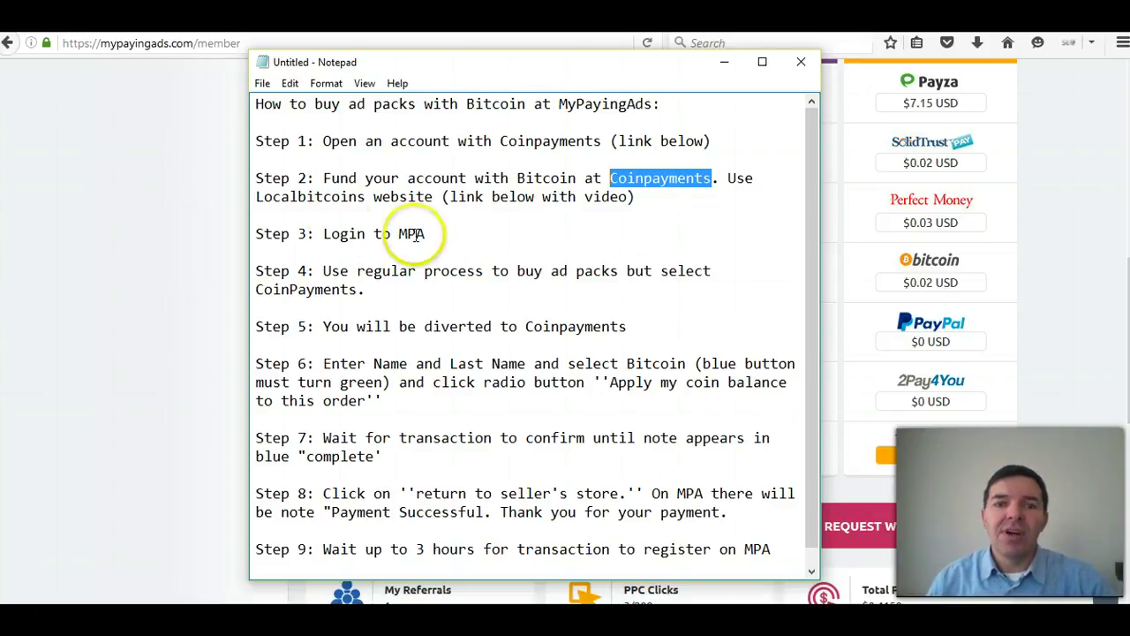
drag(256, 195, 366, 196)
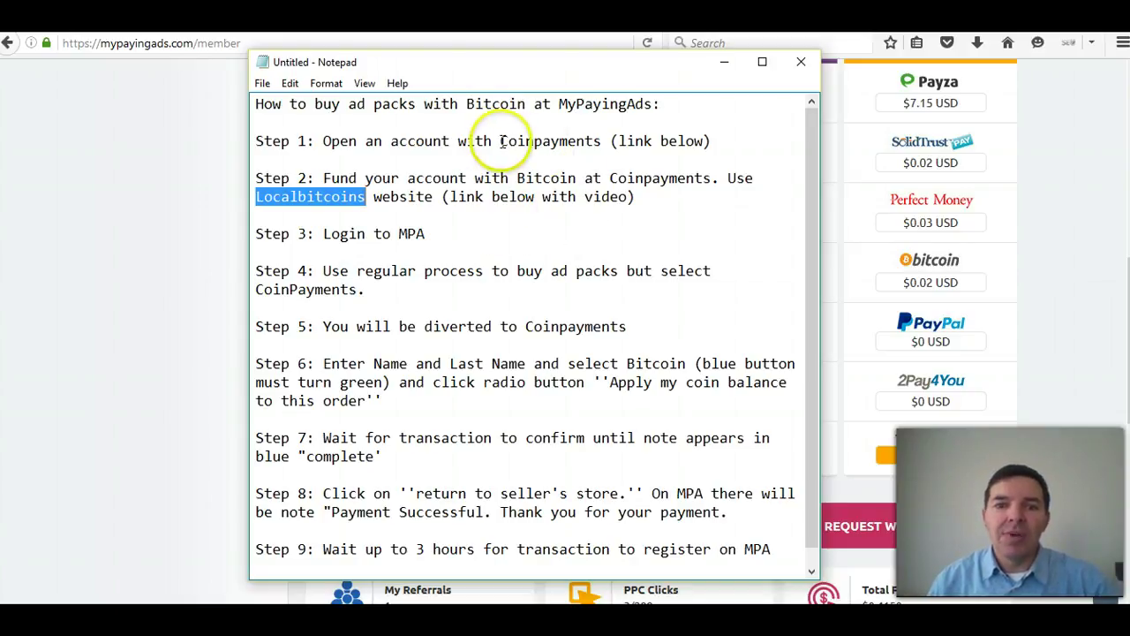
drag(501, 142, 603, 141)
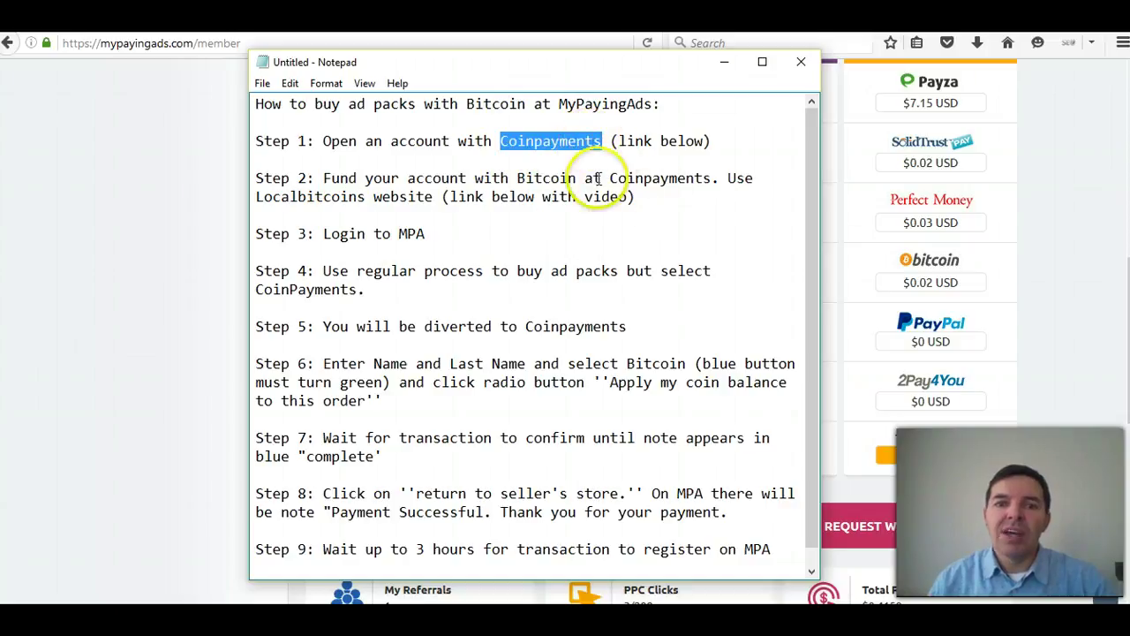
drag(610, 179, 714, 180)
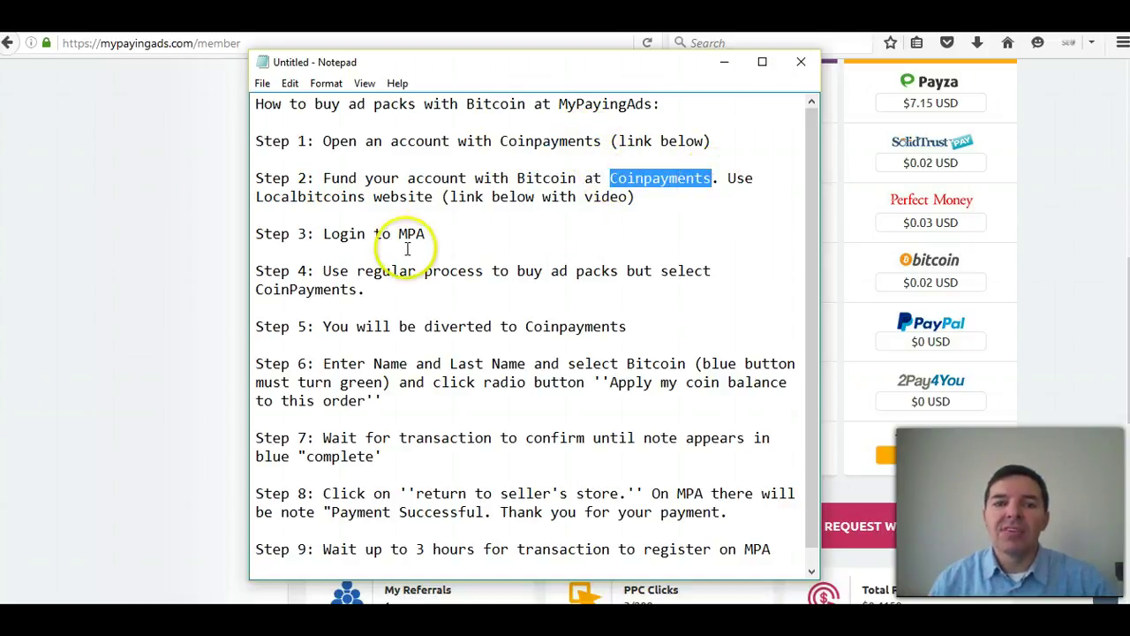
drag(424, 234, 341, 236)
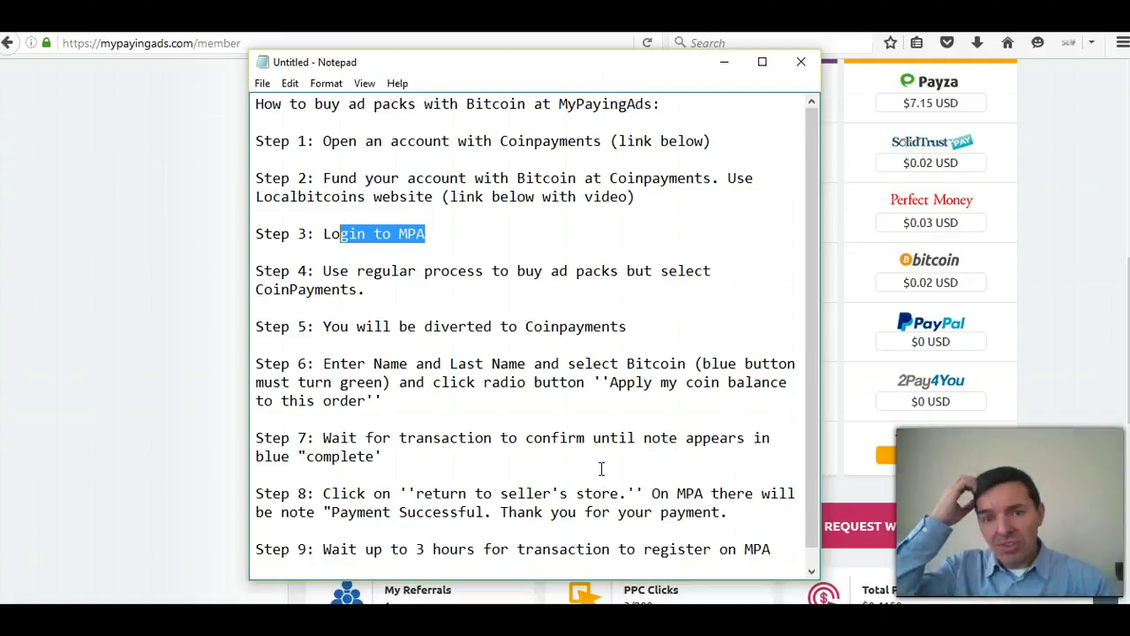
Switch to the CoinPayments tab and go to the CoinPayments home page via the logo
click(335, 67)
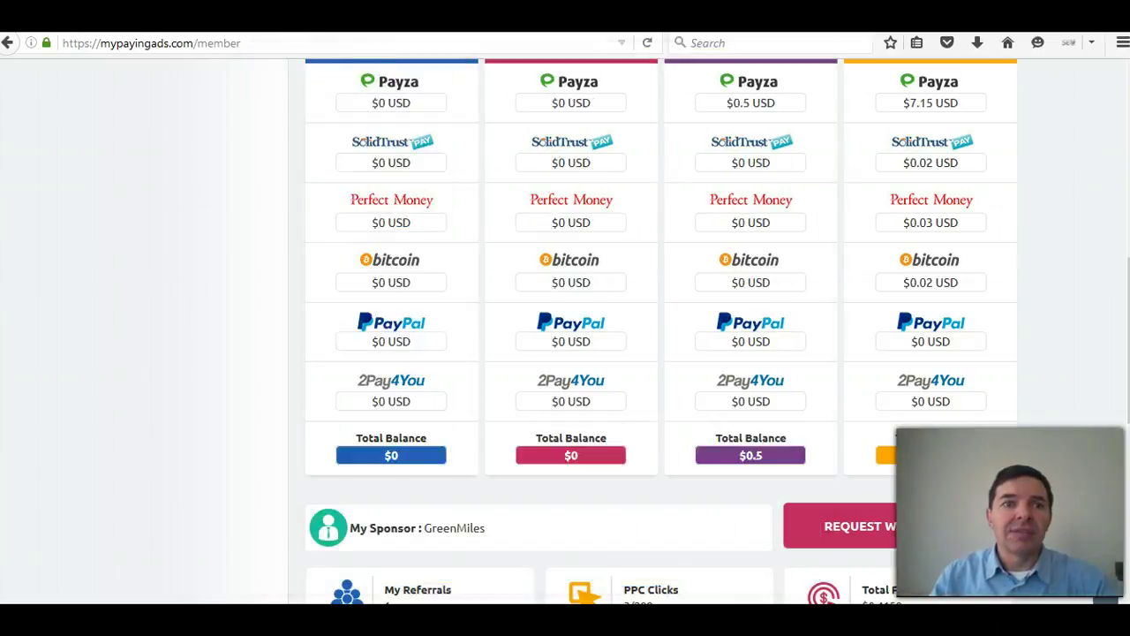
scroll(270, 265, up, 5)
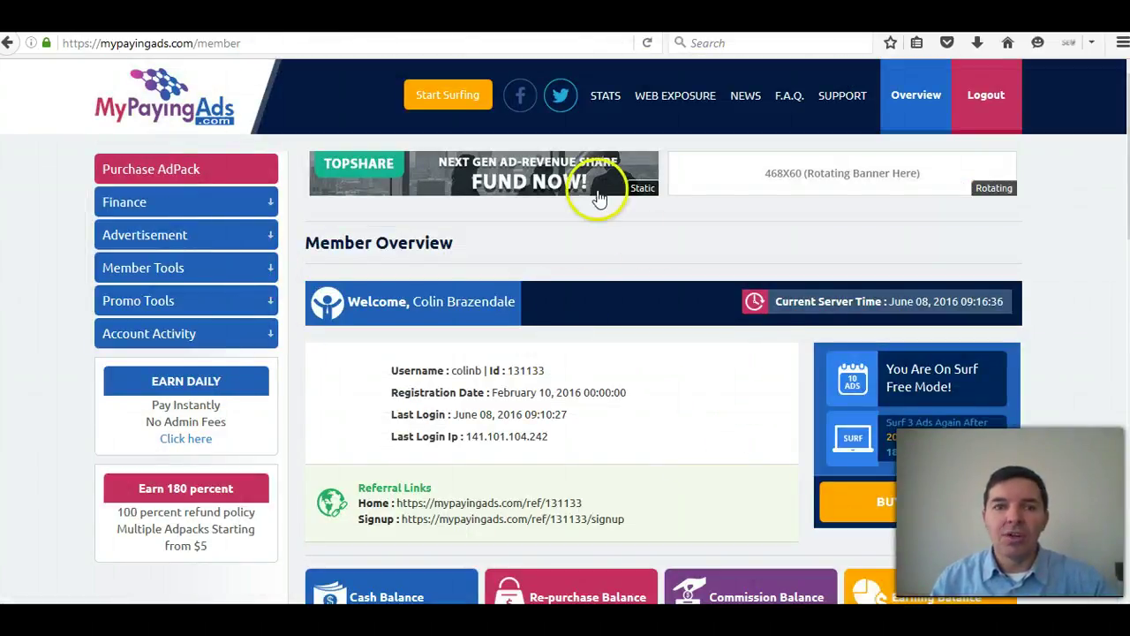
click(341, 17)
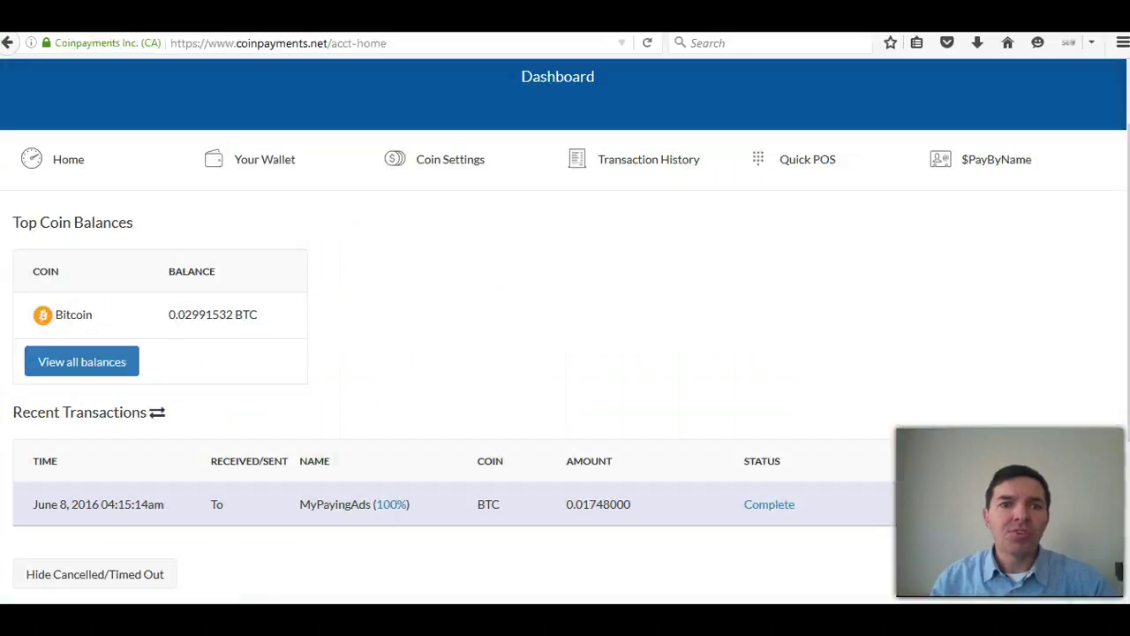
scroll(327, 304, up, 2)
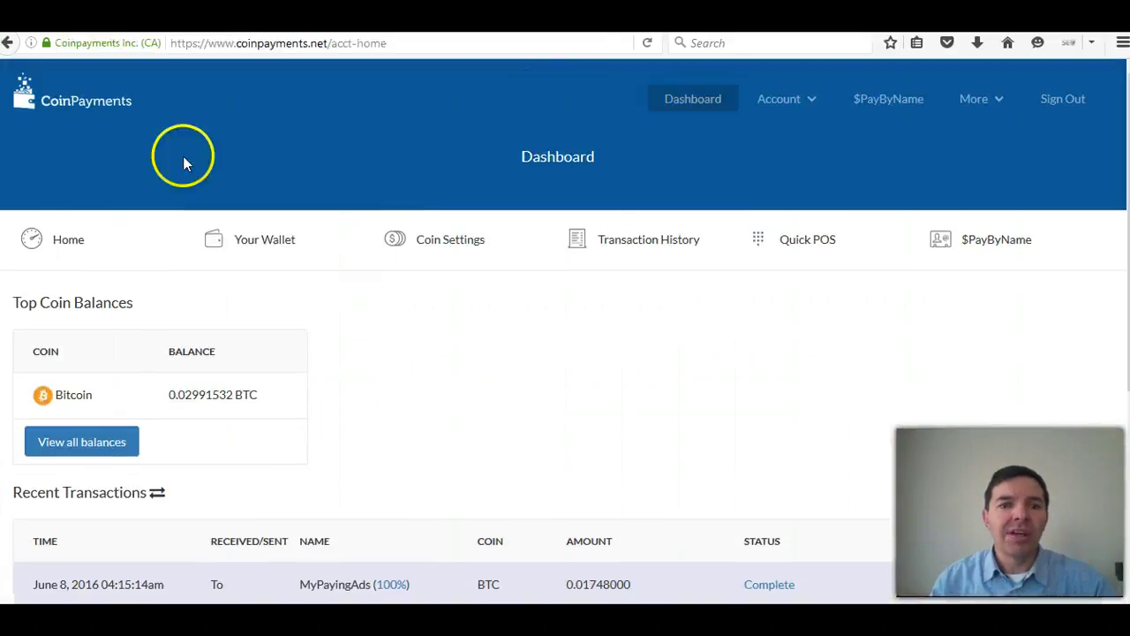
click(80, 104)
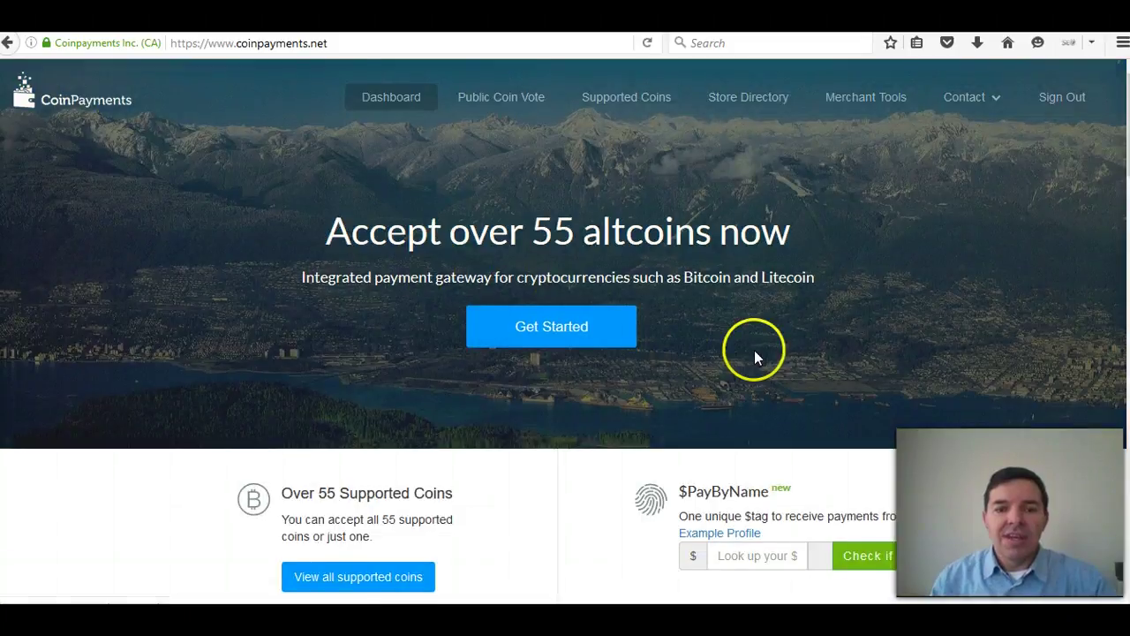
Open the CoinPayments Dashboard showing the Bitcoin balance and the MyPayingAds transfer
scroll(755, 358, down, 4)
scroll(575, 343, down, 2)
scroll(580, 353, up, 5)
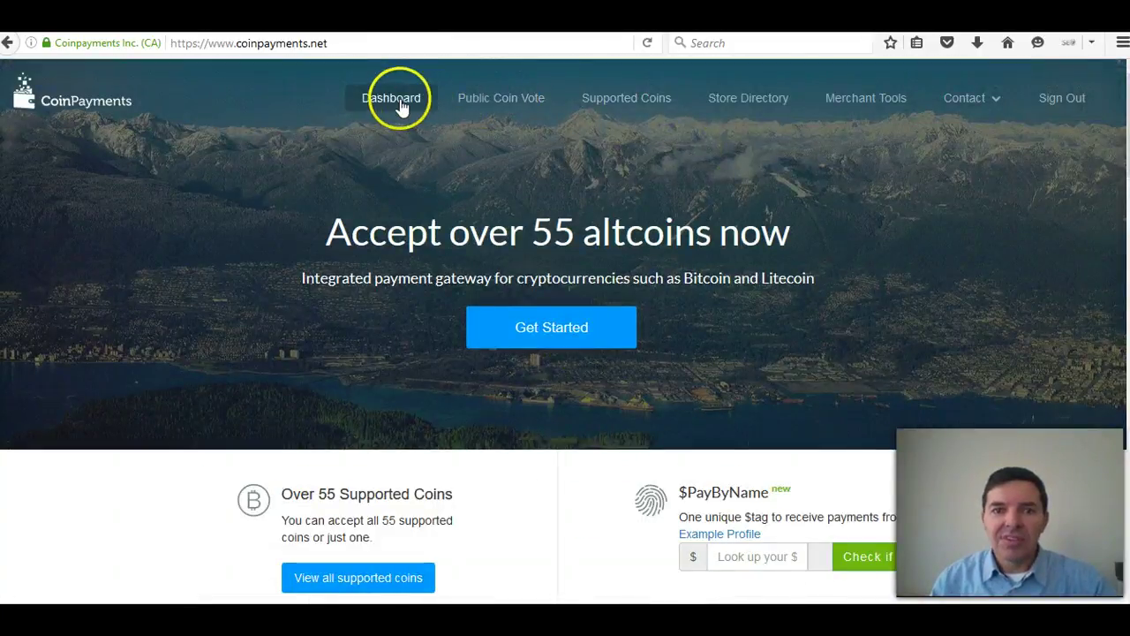
click(390, 102)
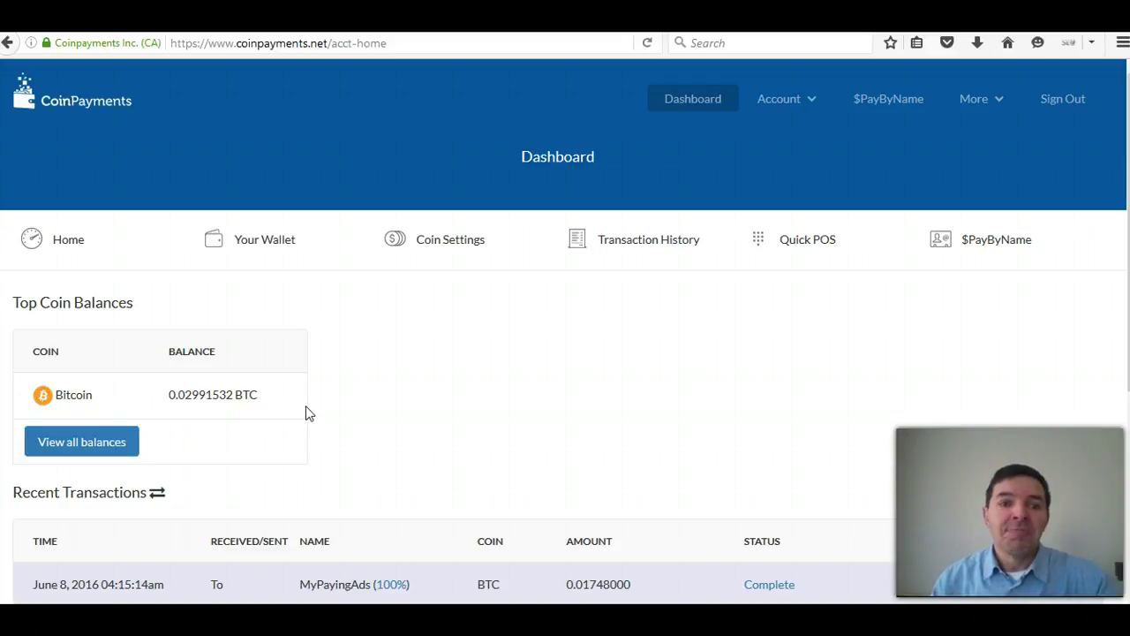
click(371, 412)
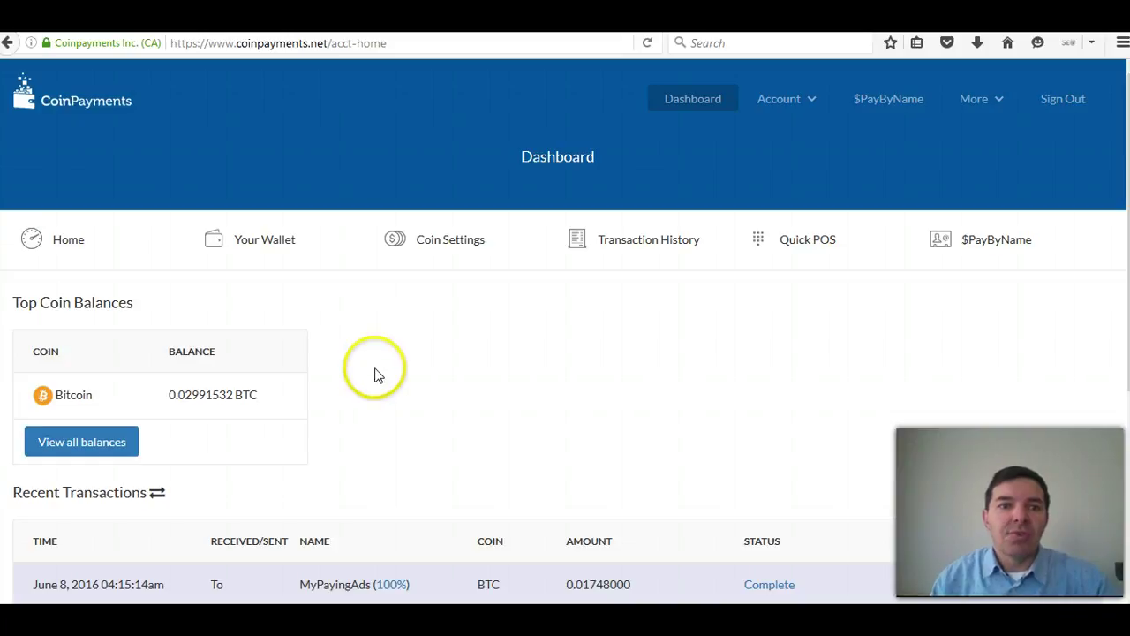
Return to the MyPayingAds member page and open the AdPack purchase page
key(ctrl+Tab)
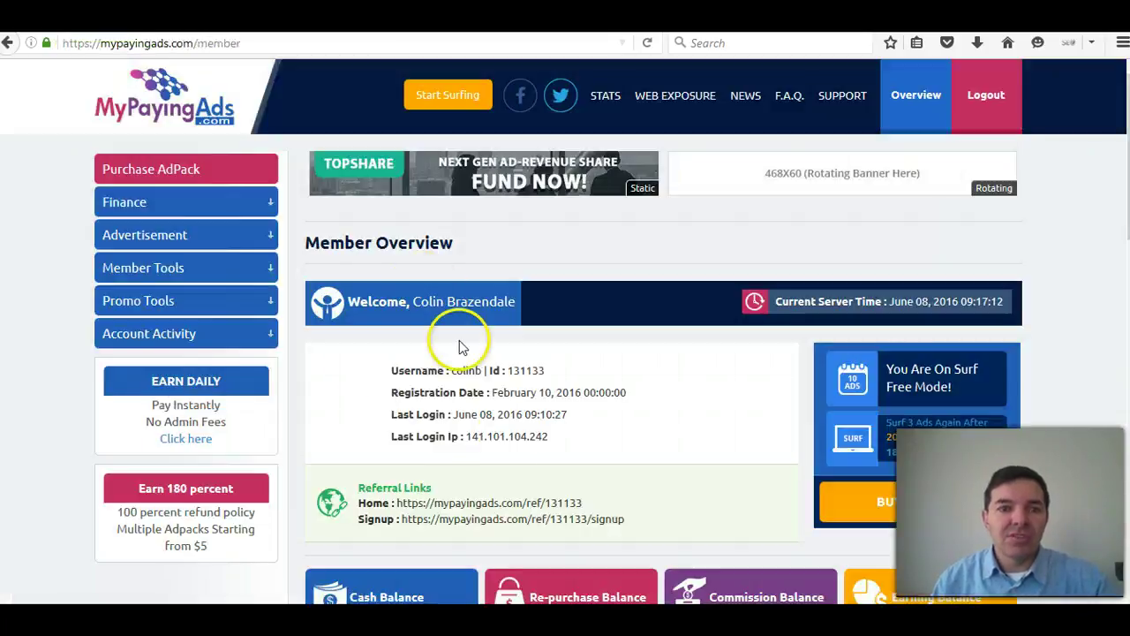
scroll(511, 432, down, 3)
scroll(511, 432, down, 1)
scroll(512, 441, down, 1)
scroll(448, 397, up, 4)
click(163, 172)
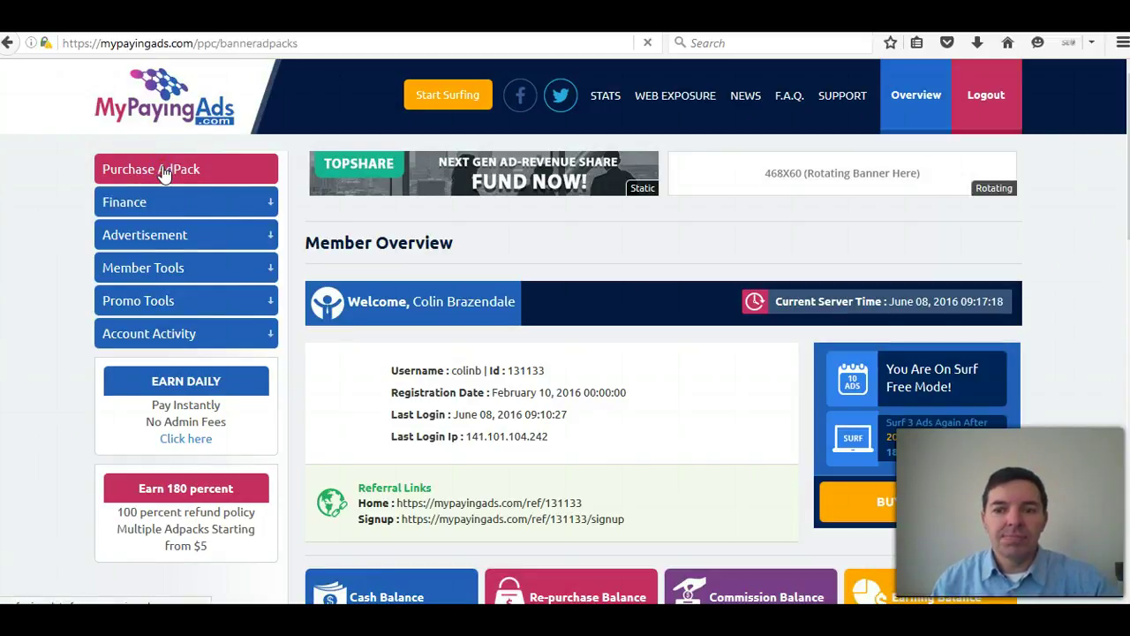
Open the Ad-Pack plan options for banner #358
scroll(489, 358, down, 2)
scroll(513, 384, down, 2)
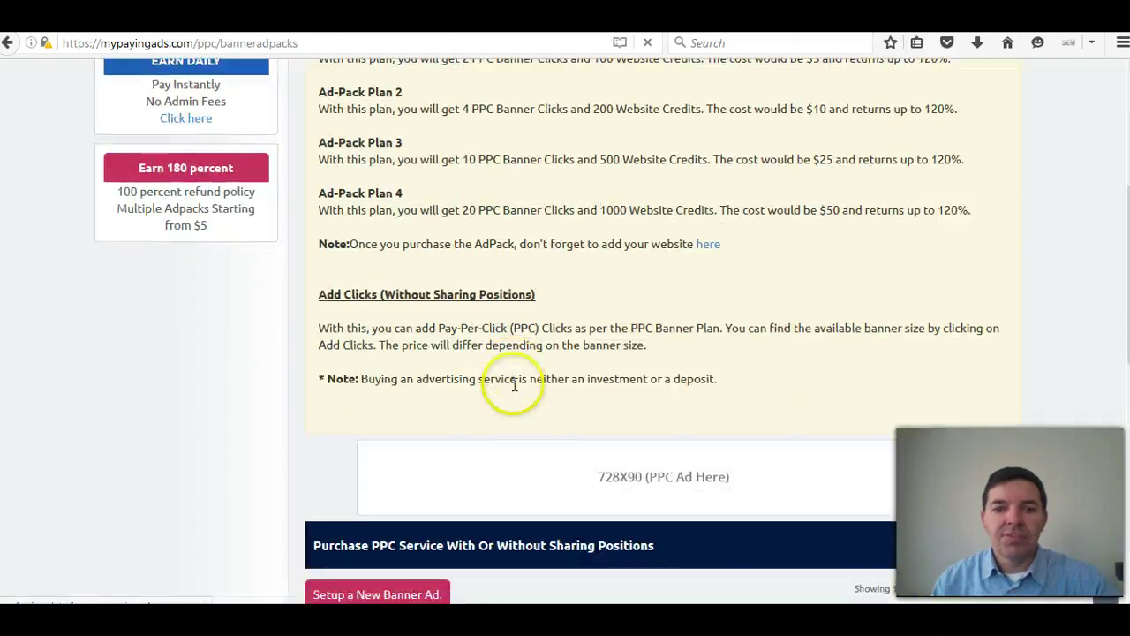
scroll(515, 385, down, 3)
scroll(517, 391, down, 2)
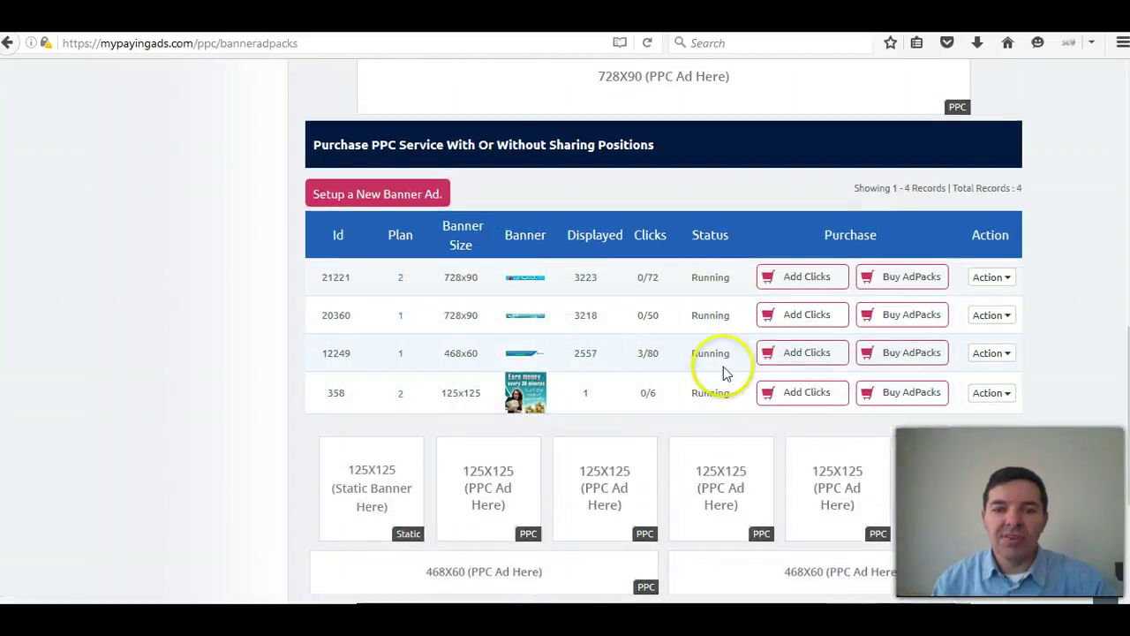
click(903, 395)
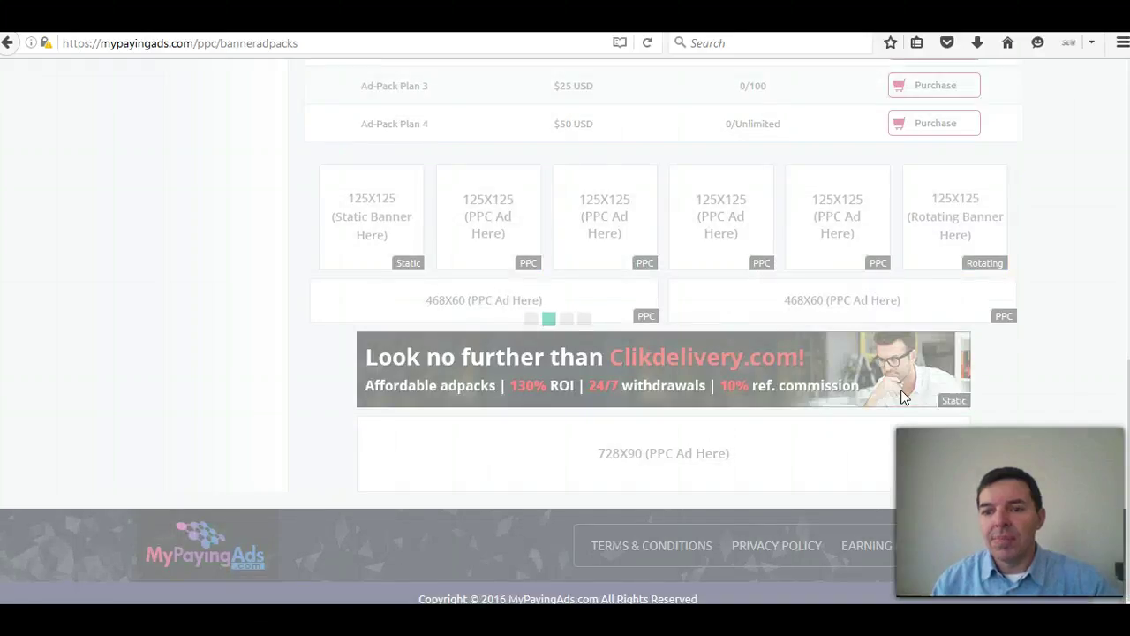
Highlight Ad-Pack Plan 2's CoinPayments and Payza position counts
scroll(971, 317, up, 1)
scroll(1000, 327, up, 3)
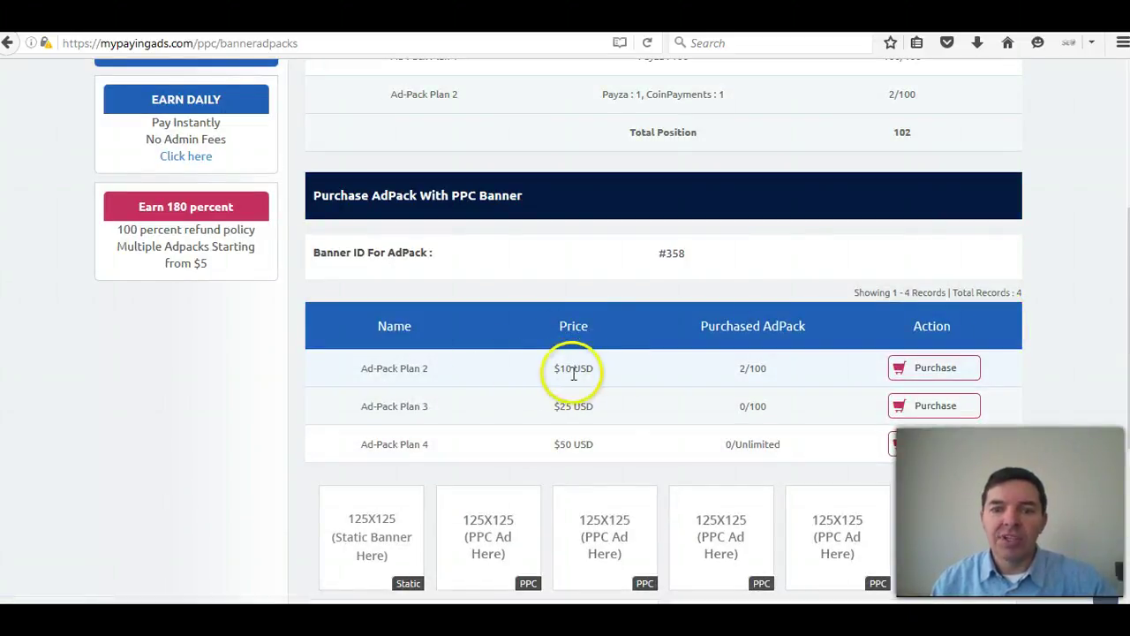
scroll(648, 347, up, 2)
scroll(662, 339, down, 1)
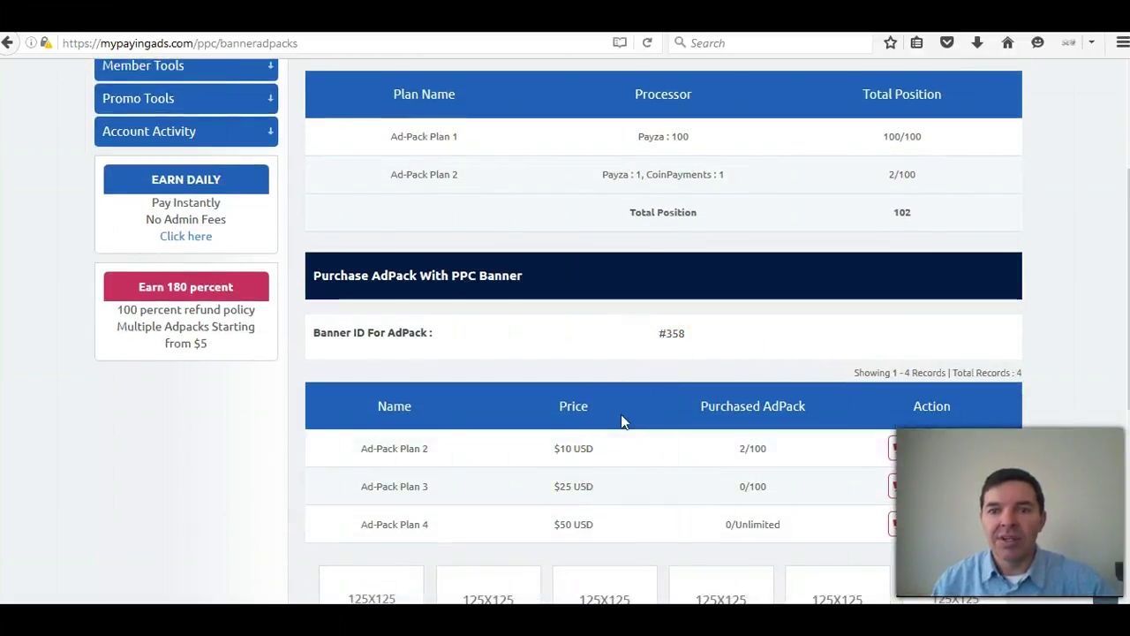
drag(724, 174, 650, 175)
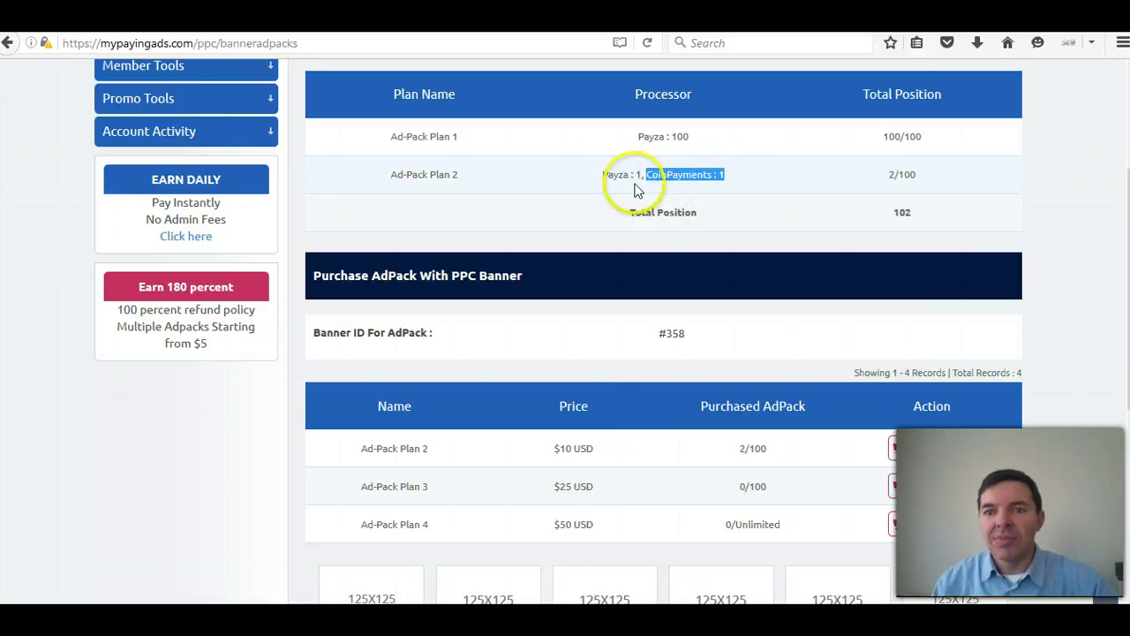
drag(605, 176, 637, 172)
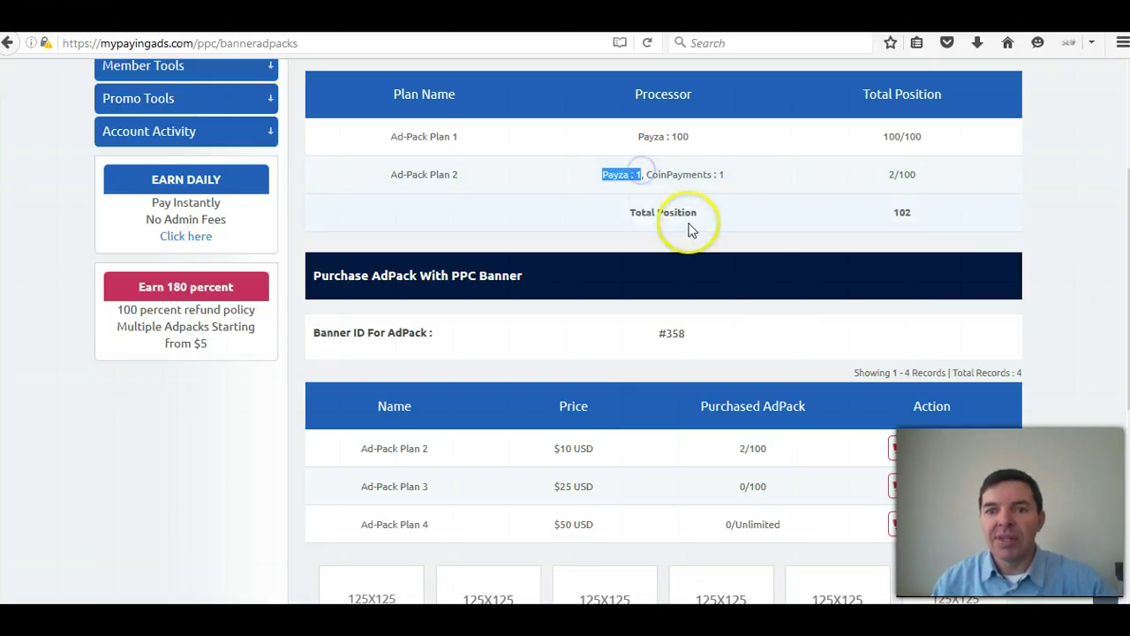
Start buying Ad-Pack Plan 2, paying by external processor CoinPayments
click(920, 450)
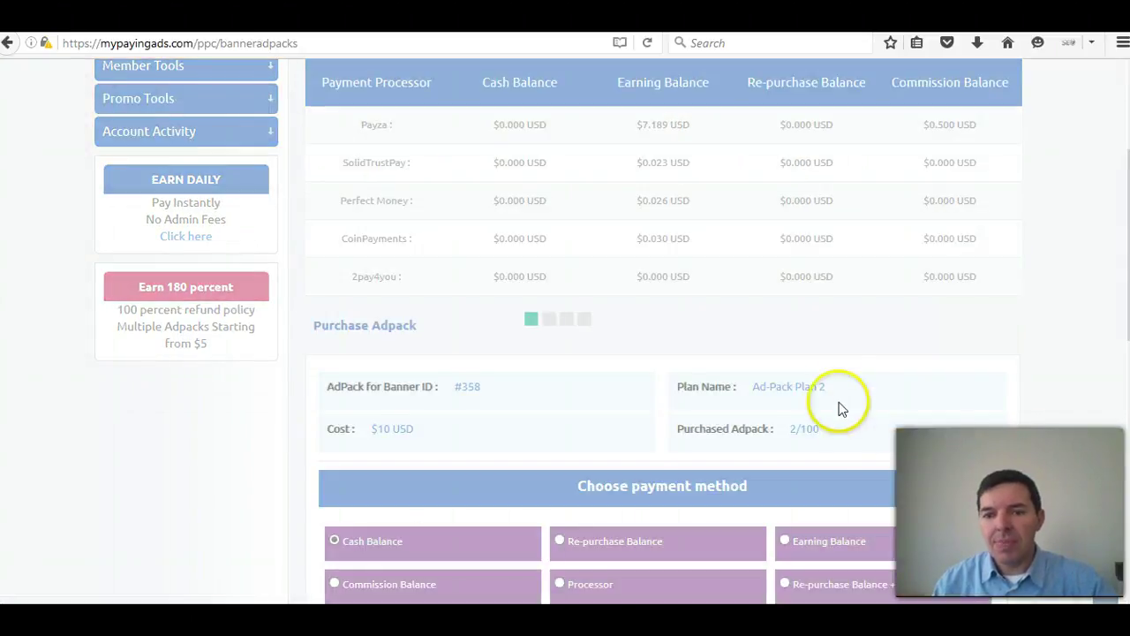
scroll(848, 336, down, 3)
scroll(844, 348, down, 2)
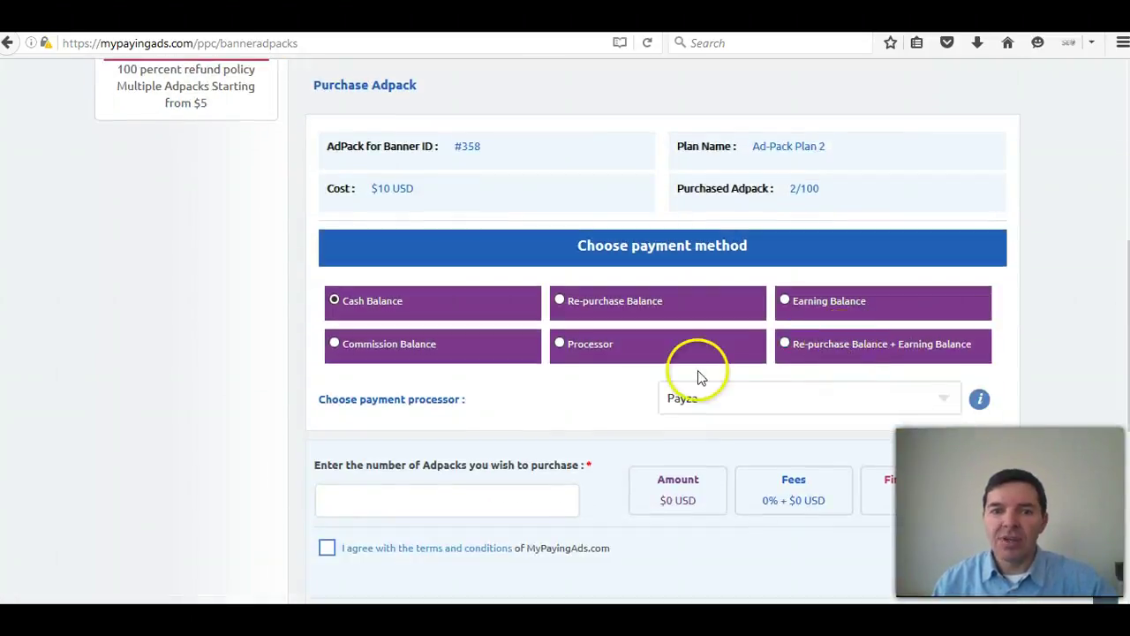
scroll(697, 377, down, 2)
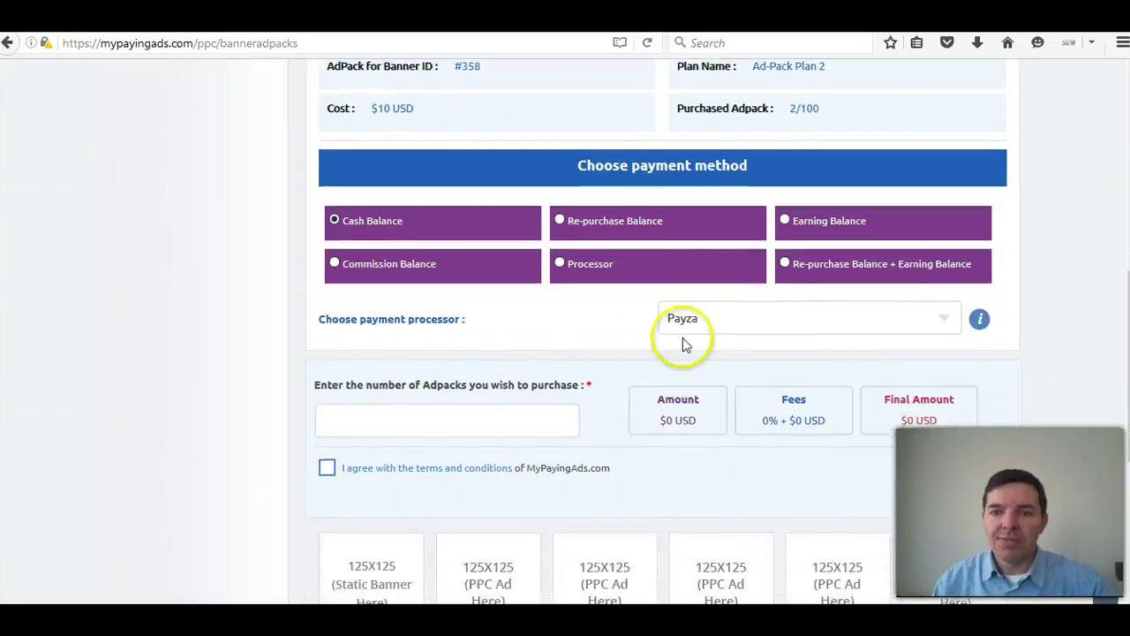
click(561, 264)
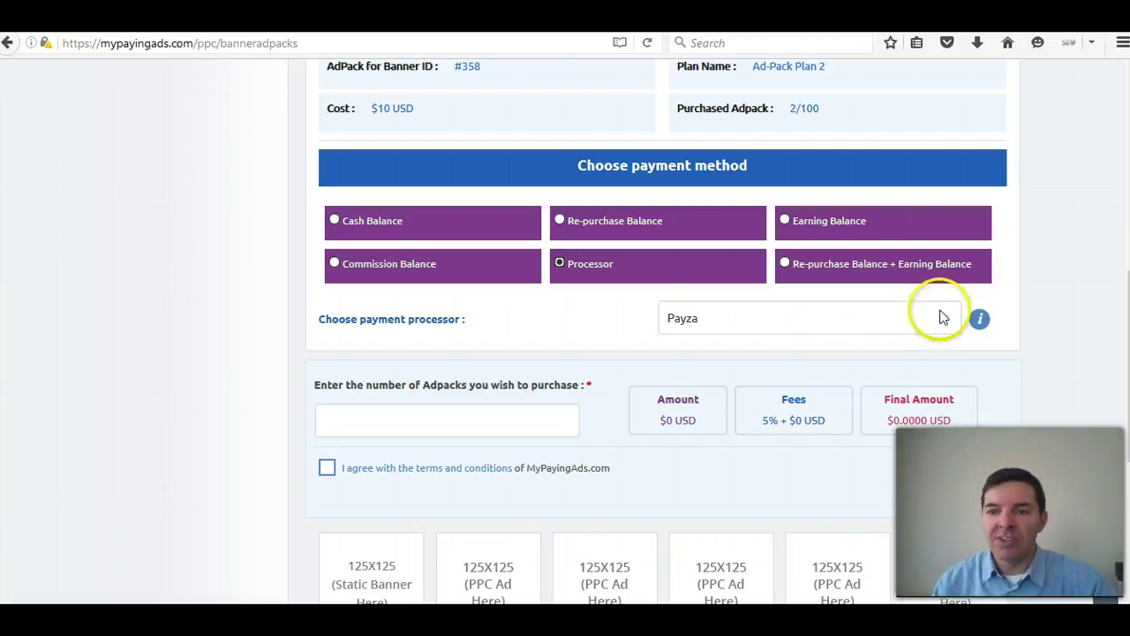
click(943, 322)
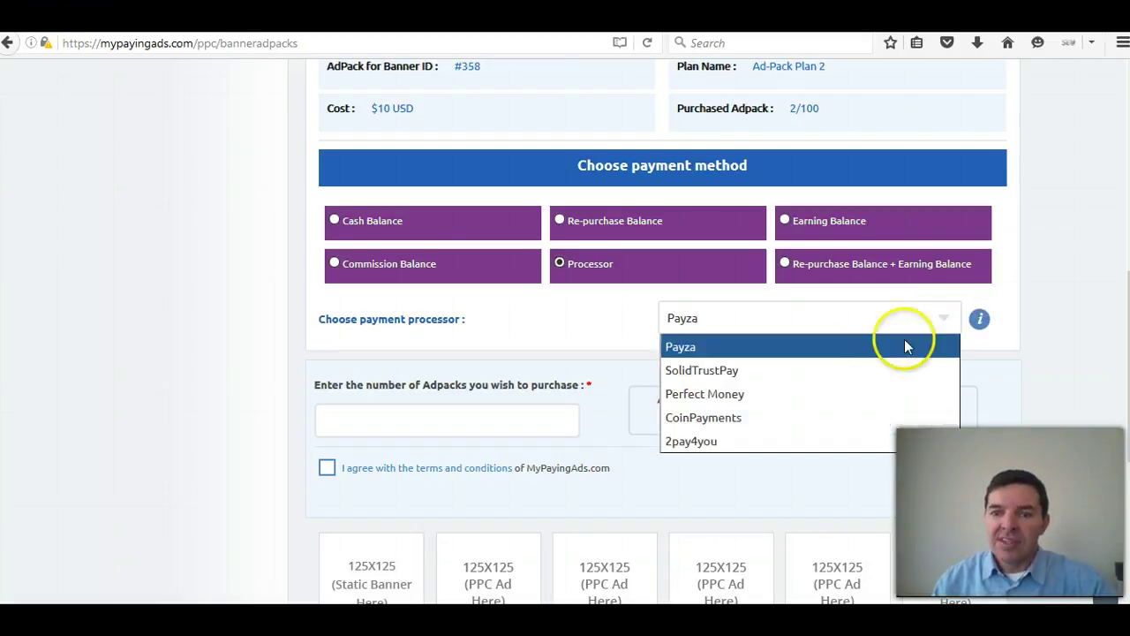
click(707, 418)
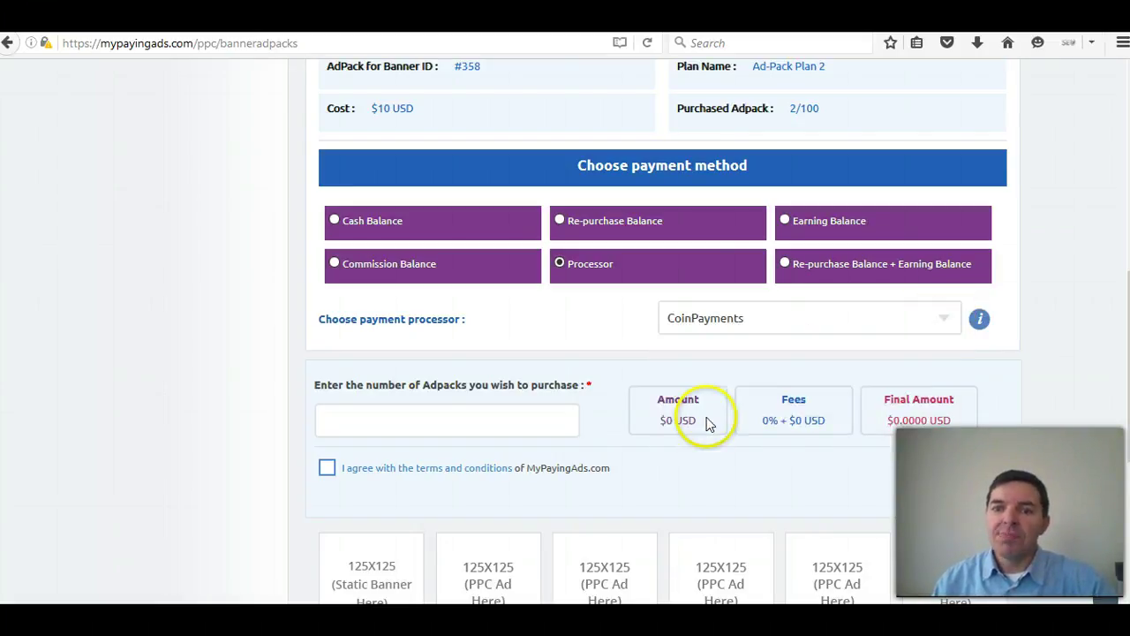
Order 1 AdPack for $10, accept the terms and submit it to the payment gateway
click(443, 422)
text(1)
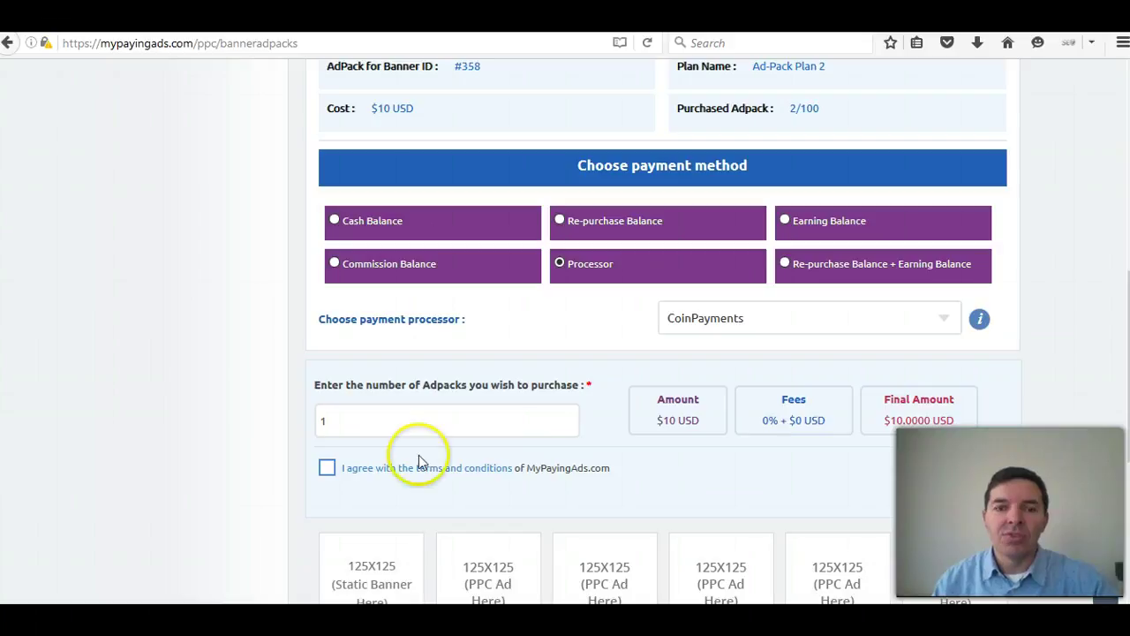
click(327, 468)
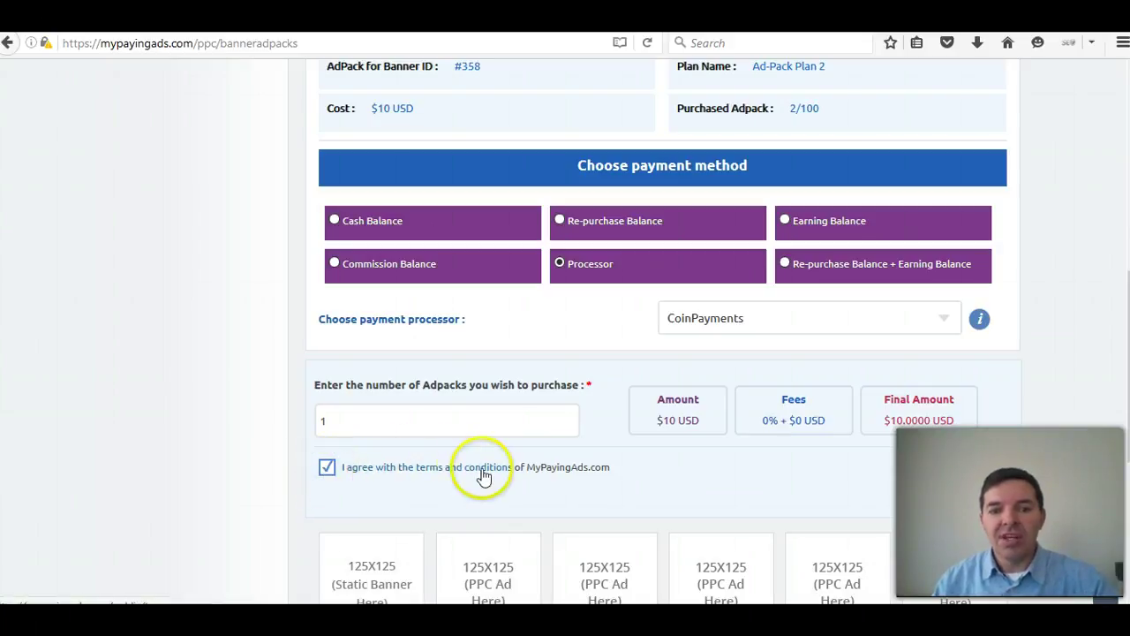
click(978, 499)
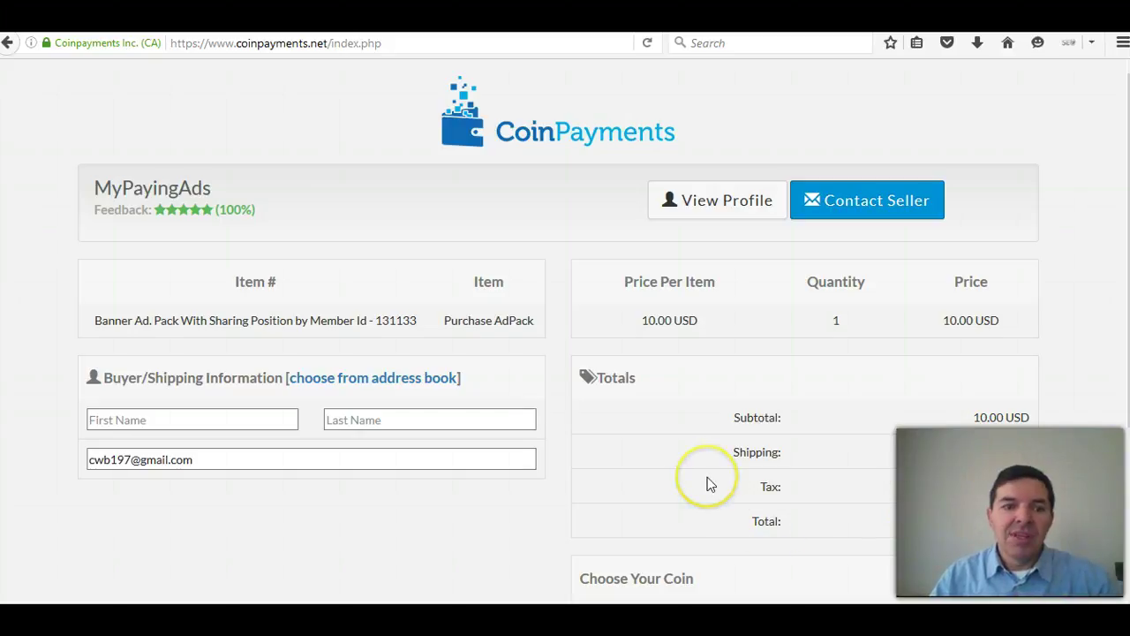
Fill in the buyer's first and last name using the autofill suggestions
scroll(198, 421, down, 2)
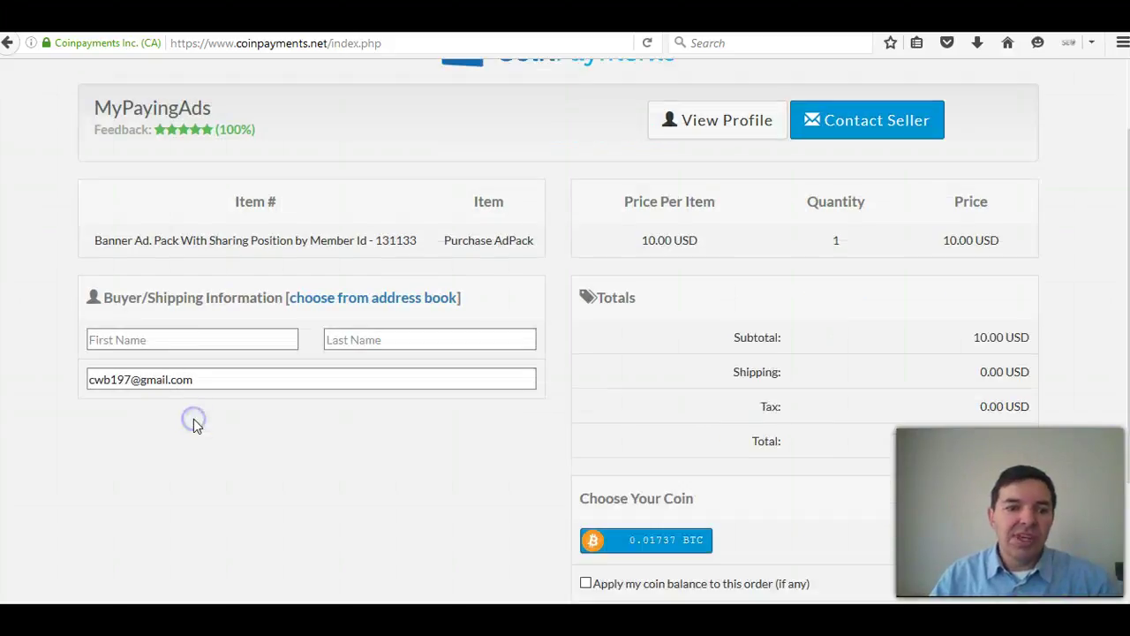
click(147, 341)
text(c)
click(143, 360)
click(345, 340)
text(B)
click(351, 359)
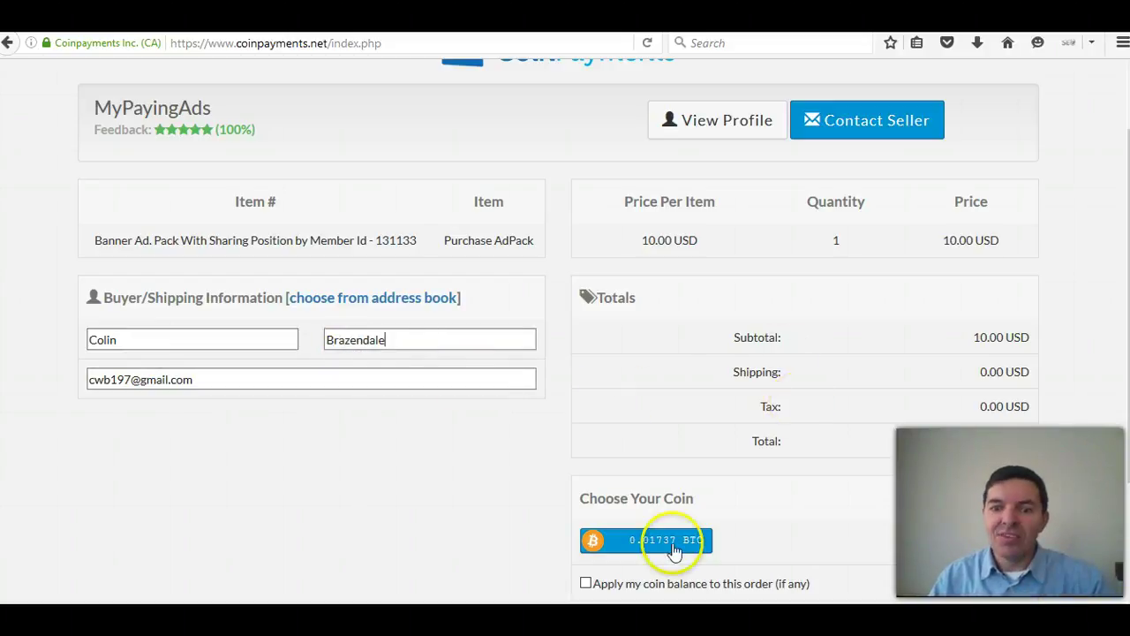
Choose Bitcoin (0.01737 BTC) as the coin and apply the existing coin balance
scroll(651, 552, down, 2)
click(647, 461)
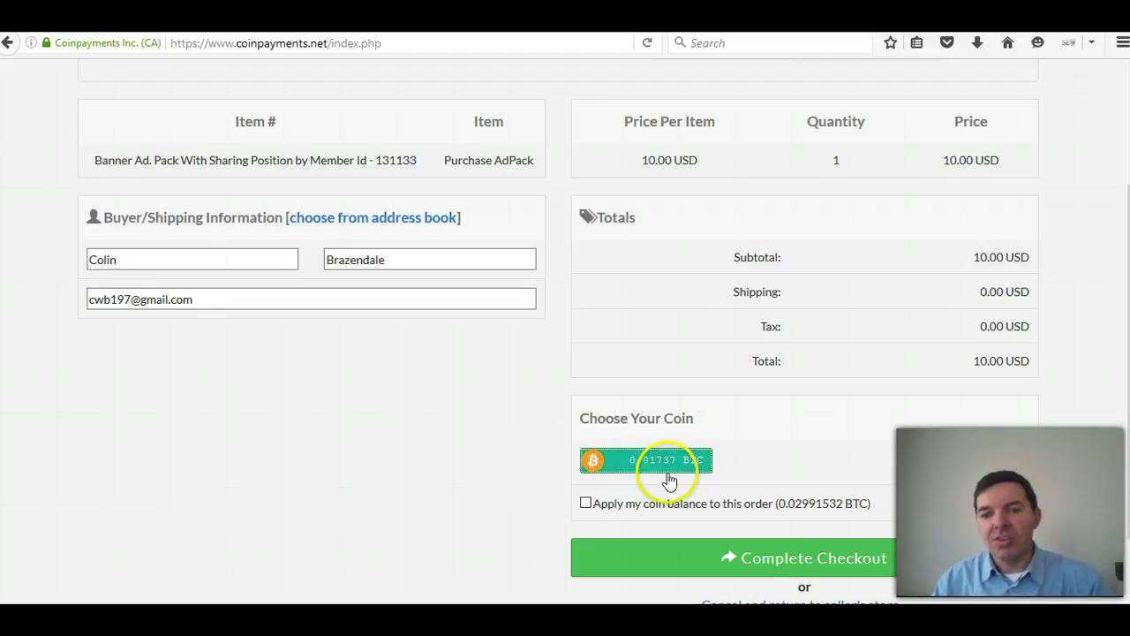
click(586, 503)
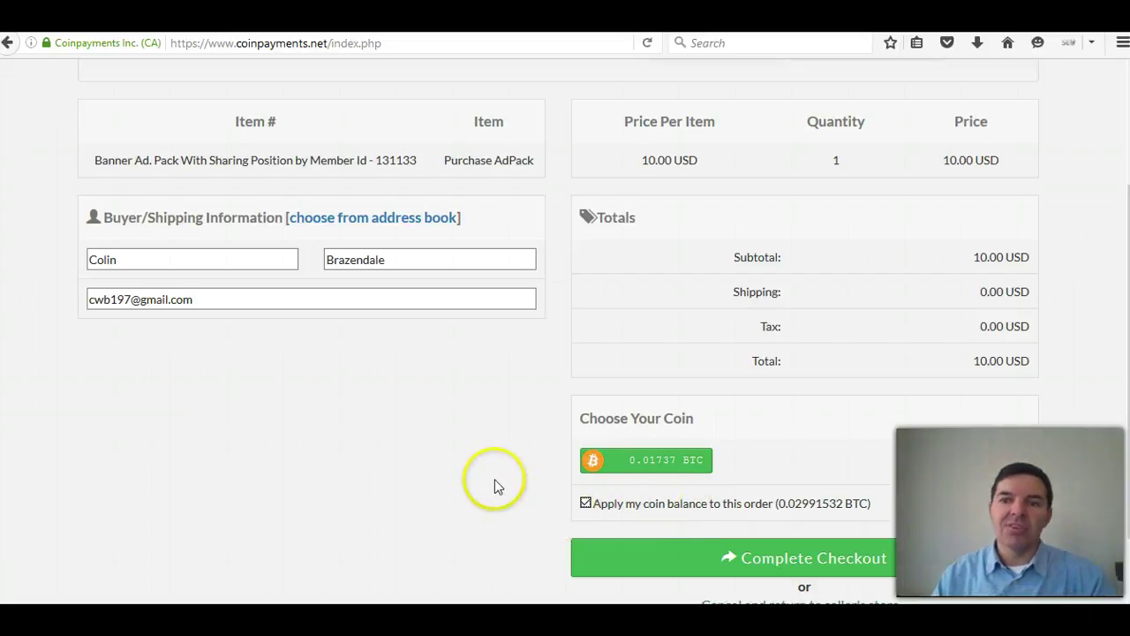
scroll(494, 480, up, 3)
scroll(493, 479, down, 3)
scroll(493, 479, down, 2)
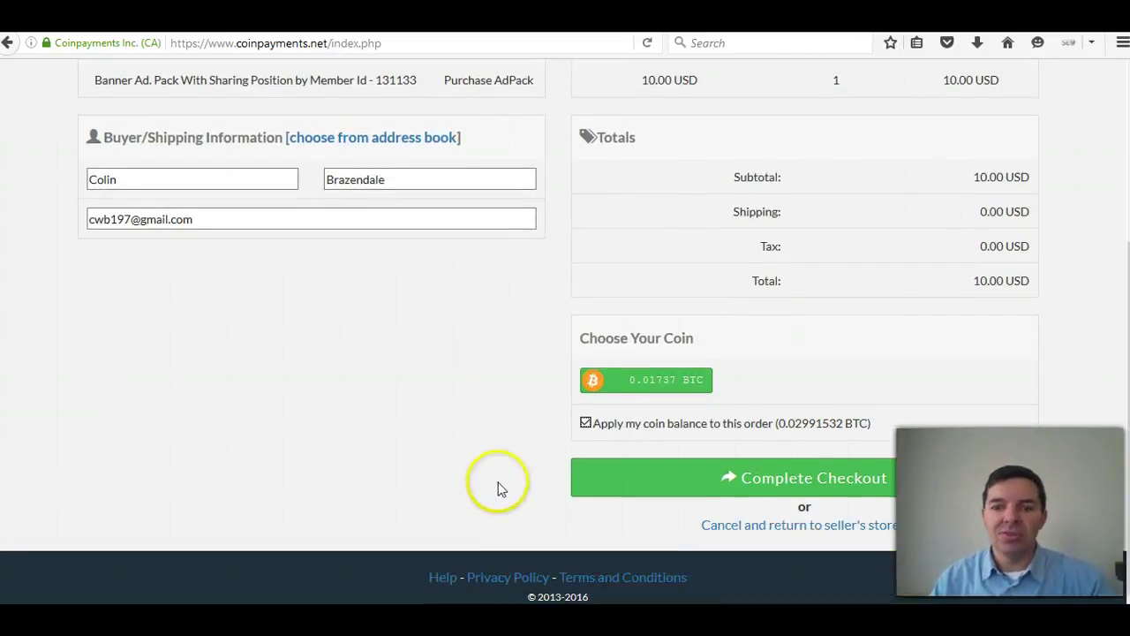
Complete checkout and view the status: 0.01737 BTC received, awaiting confirmations with countdown
click(794, 479)
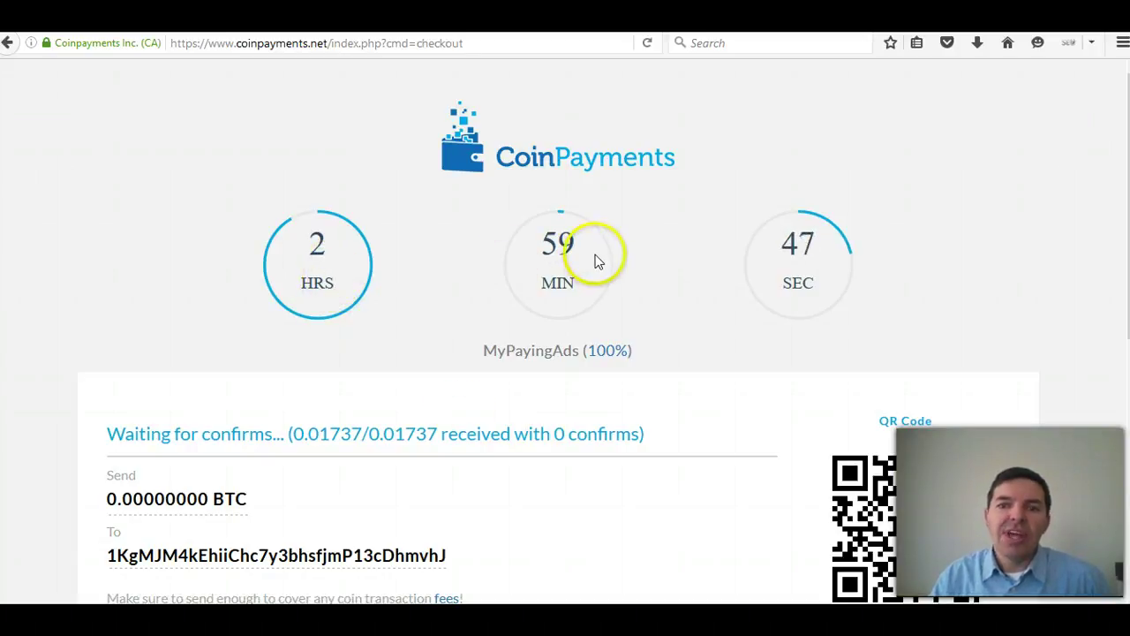
scroll(472, 466, down, 2)
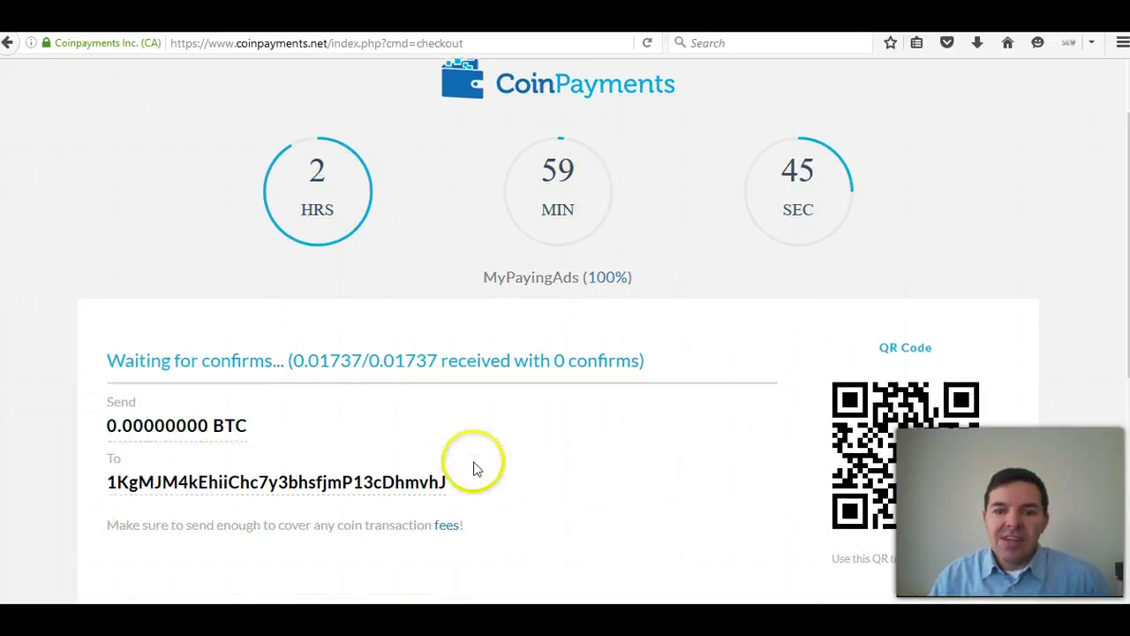
scroll(474, 468, down, 2)
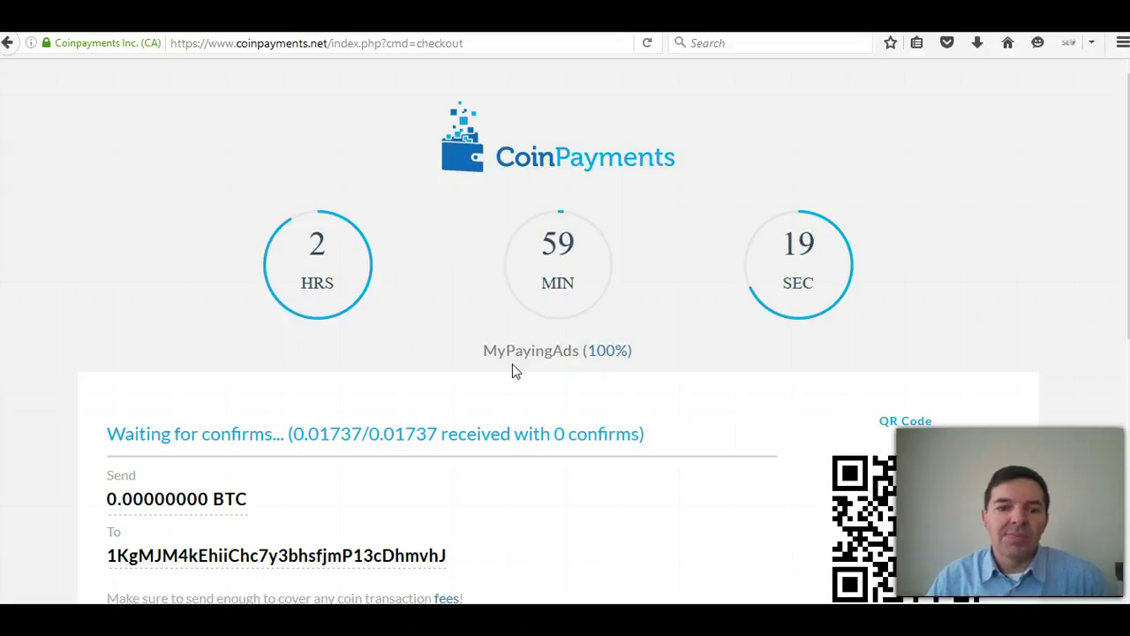
click(513, 362)
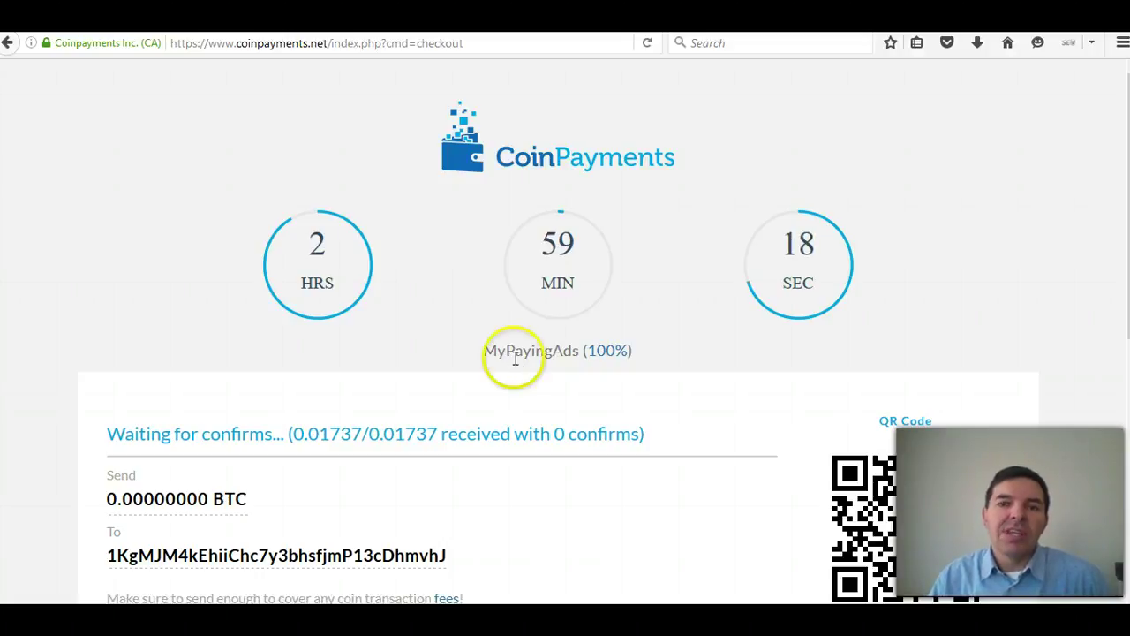
click(615, 505)
scroll(618, 507, down, 3)
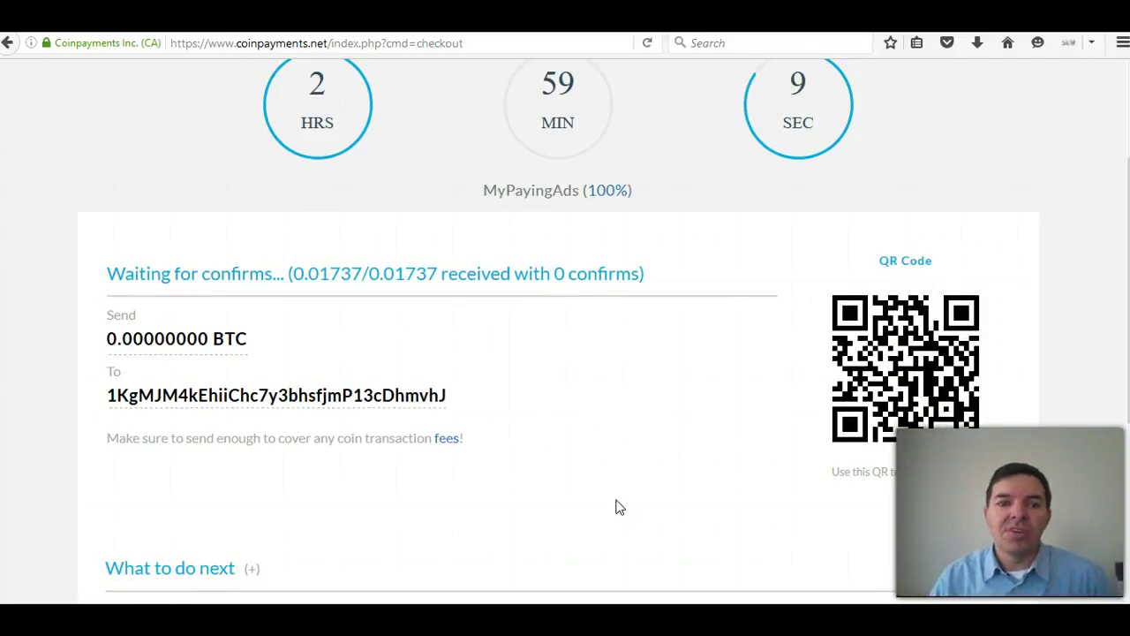
click(606, 487)
click(598, 398)
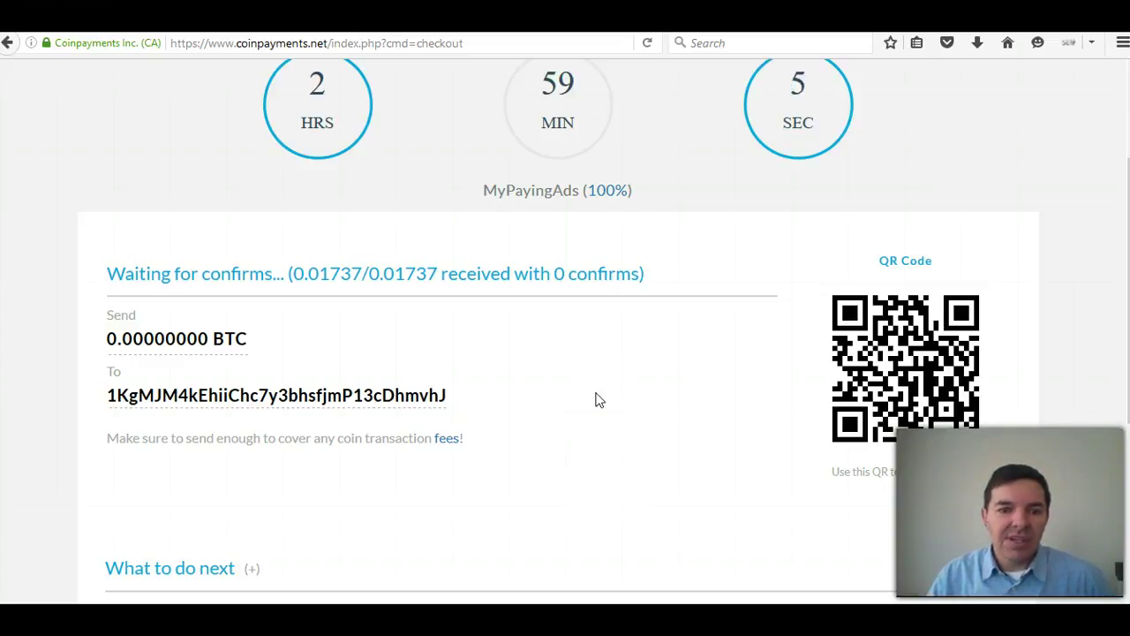
scroll(596, 400, up, 3)
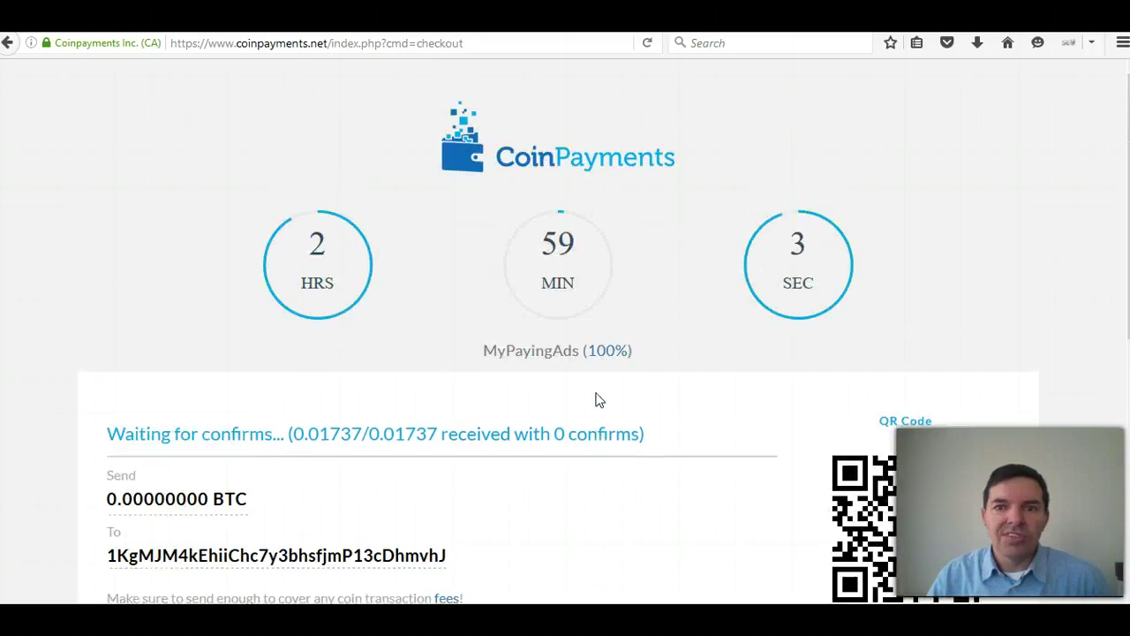
scroll(596, 400, down, 3)
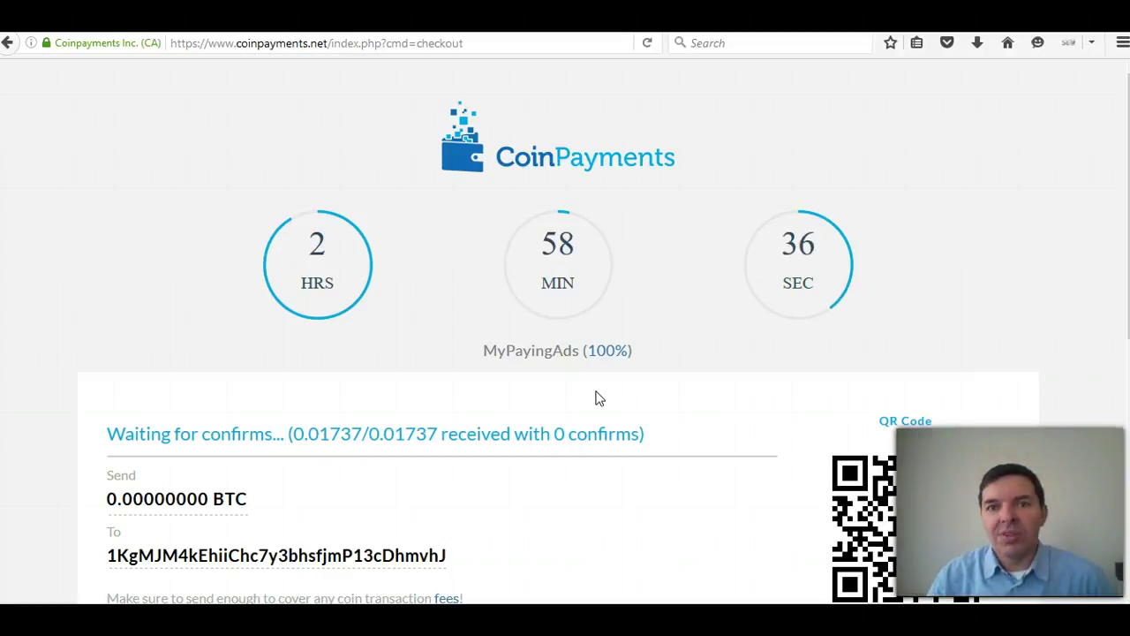
click(627, 427)
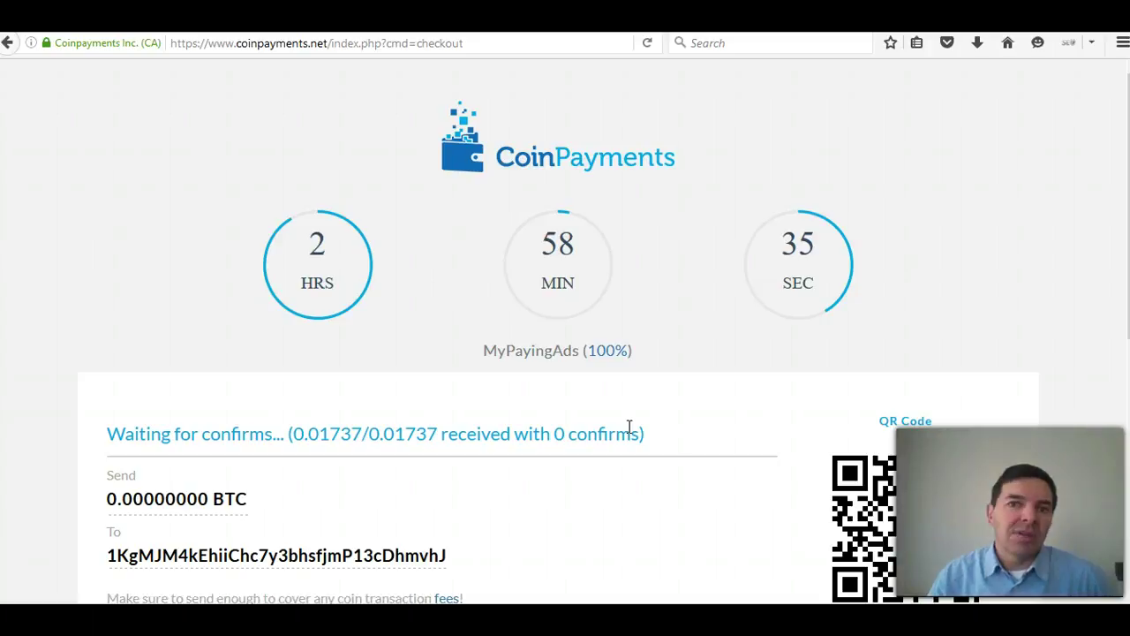
click(637, 432)
scroll(641, 439, down, 1)
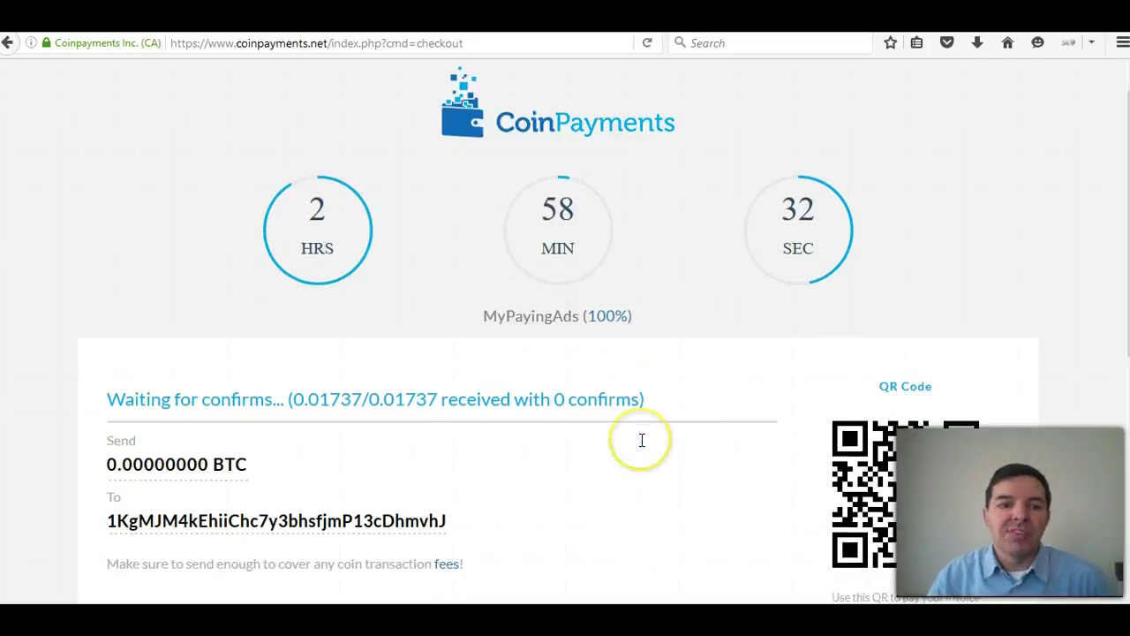
scroll(643, 447, down, 1)
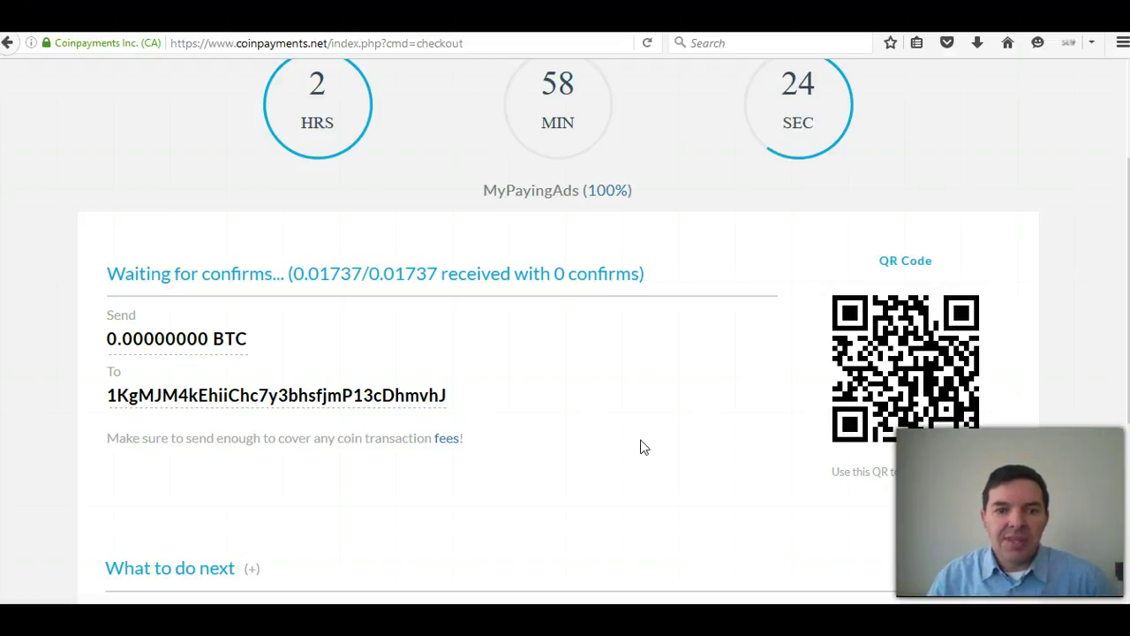
click(583, 426)
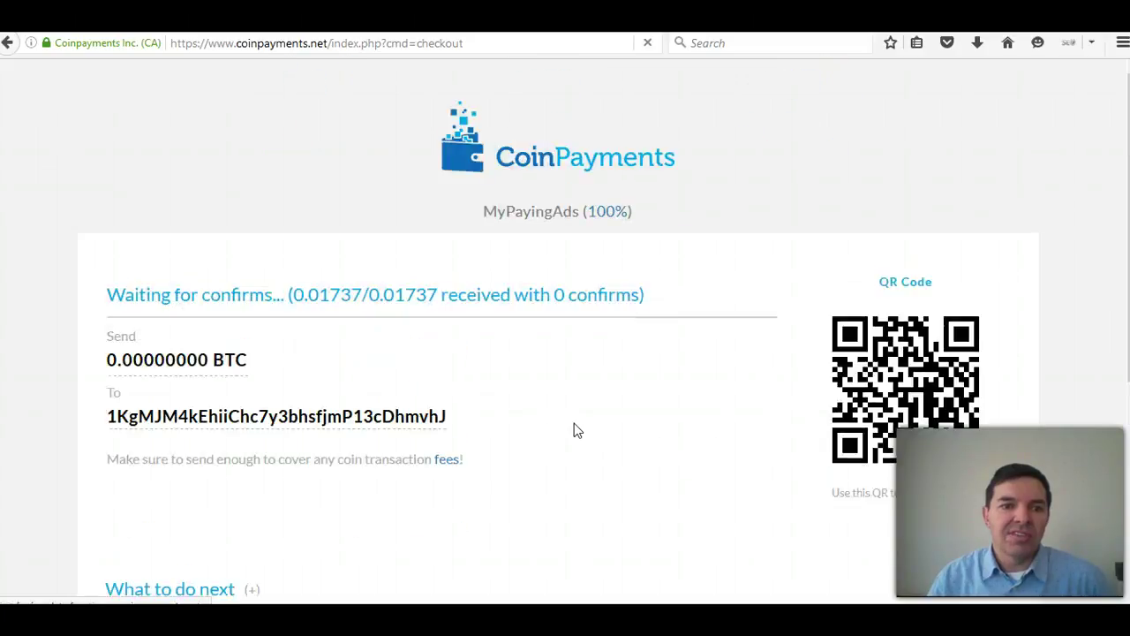
Wait until the checkout shows Complete at 100% and highlight the Complete status
scroll(573, 422, down, 2)
scroll(573, 422, down, 2)
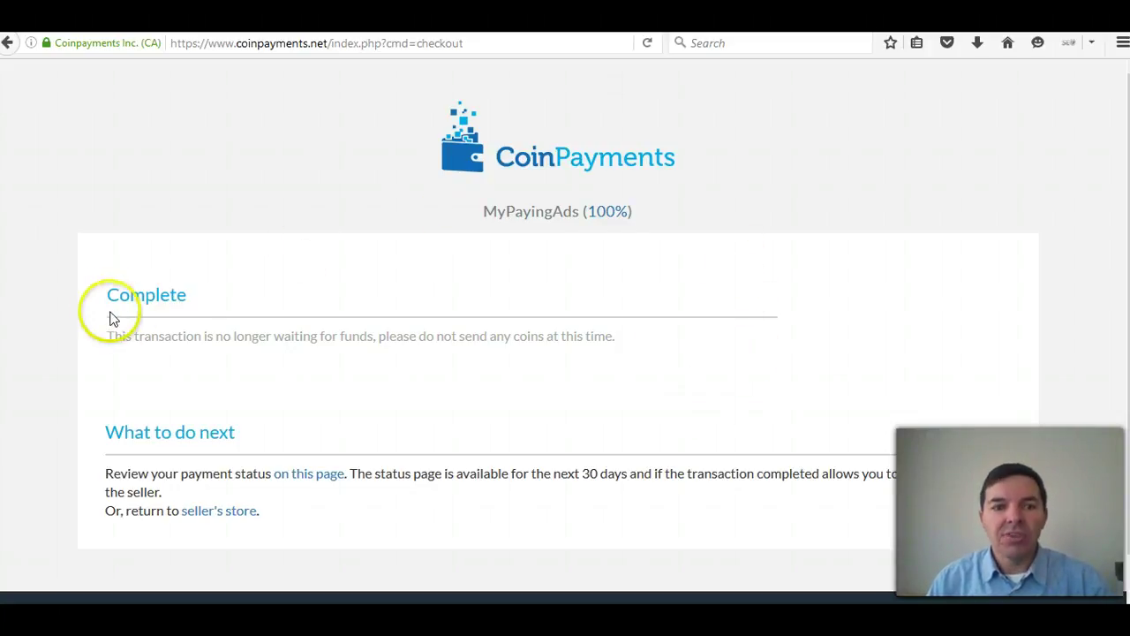
drag(186, 295, 108, 296)
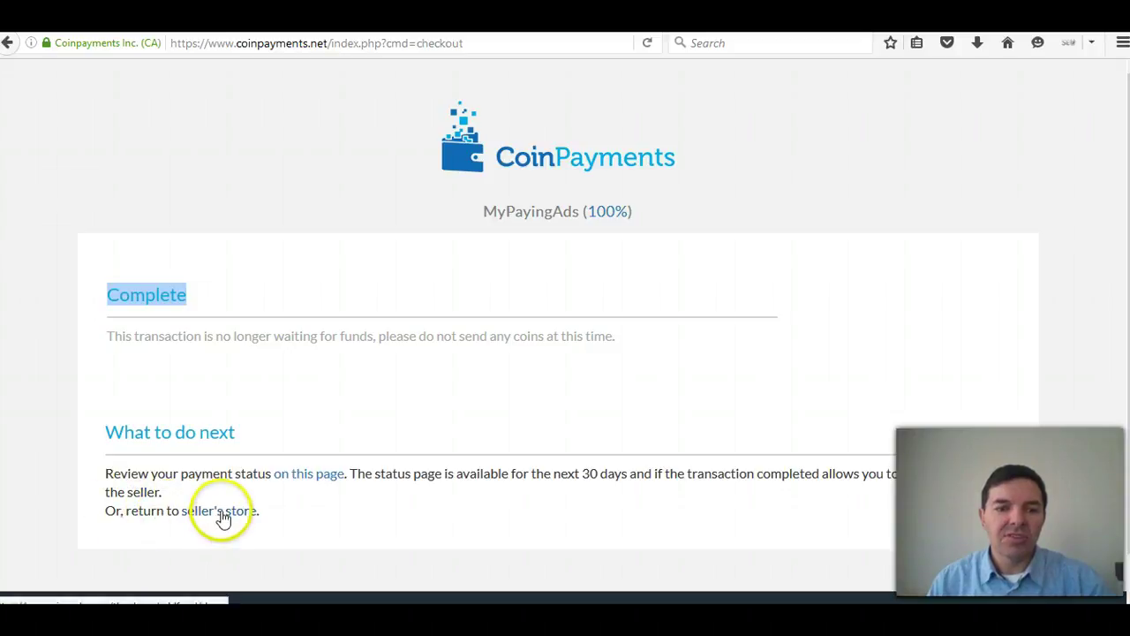
Return to the seller's store and highlight the 'Payment successful' thank-you message
click(222, 516)
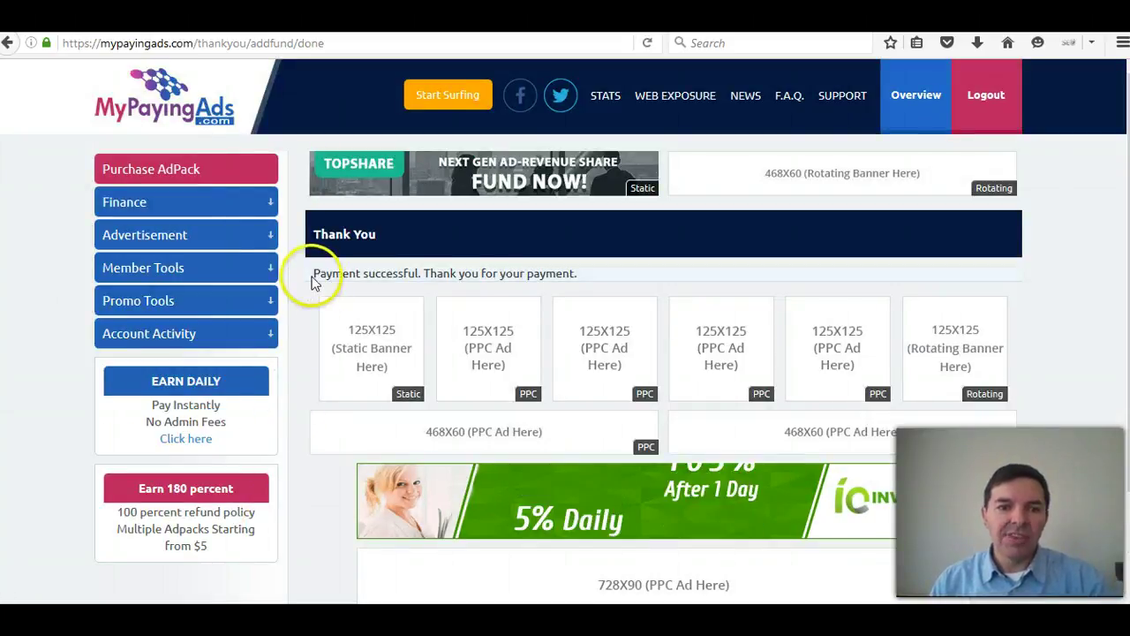
drag(314, 273, 587, 276)
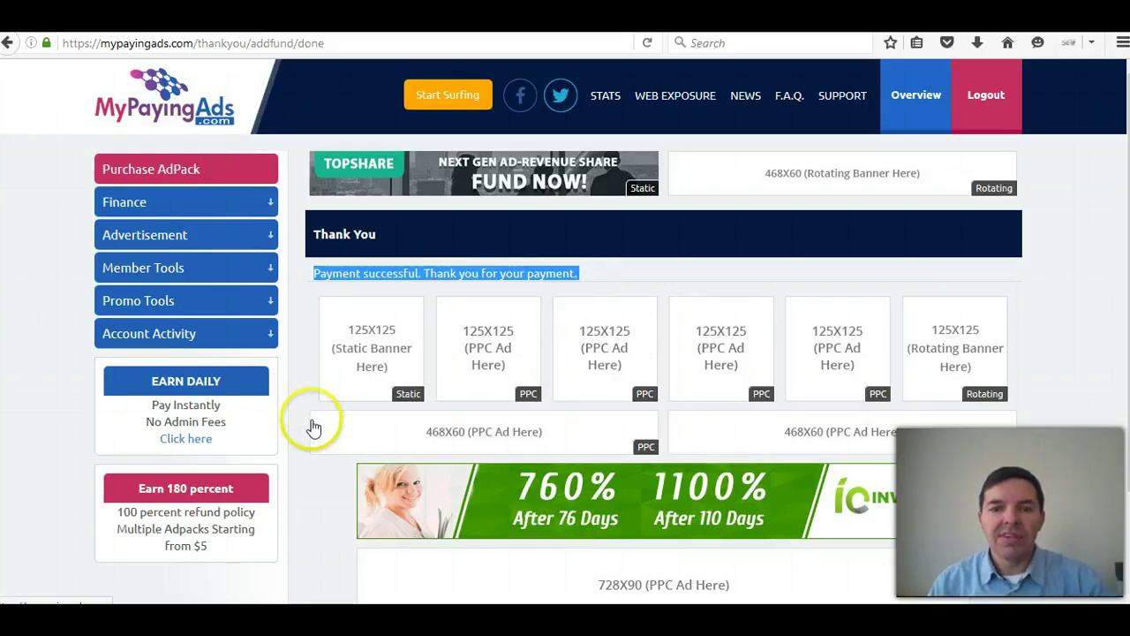
scroll(308, 436, down, 3)
scroll(308, 437, up, 1)
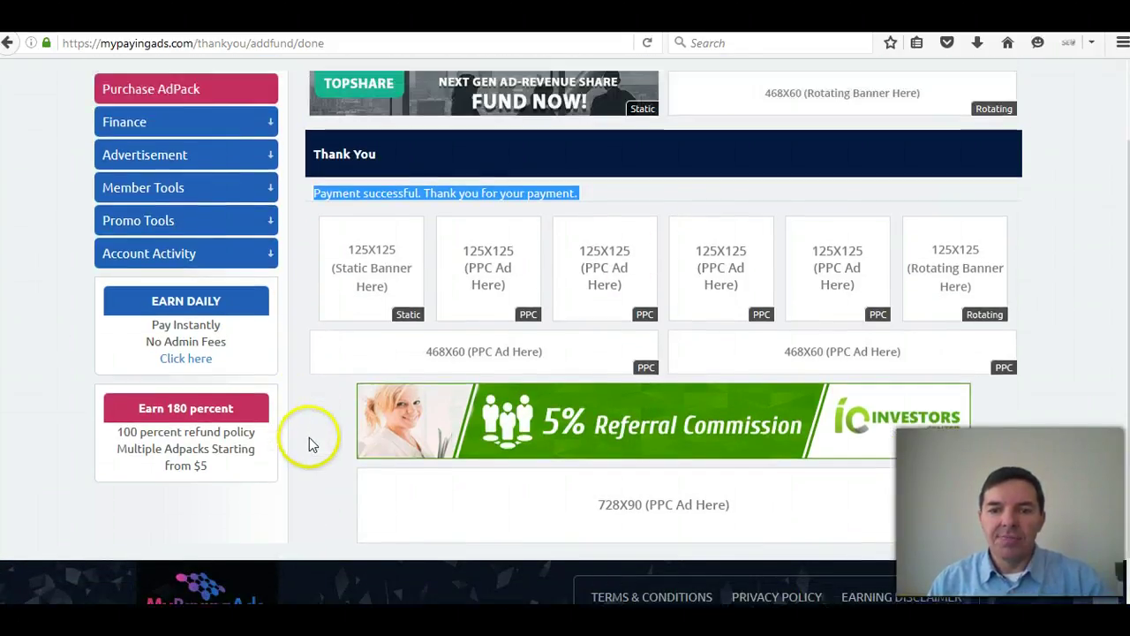
scroll(307, 362, up, 1)
scroll(301, 356, up, 1)
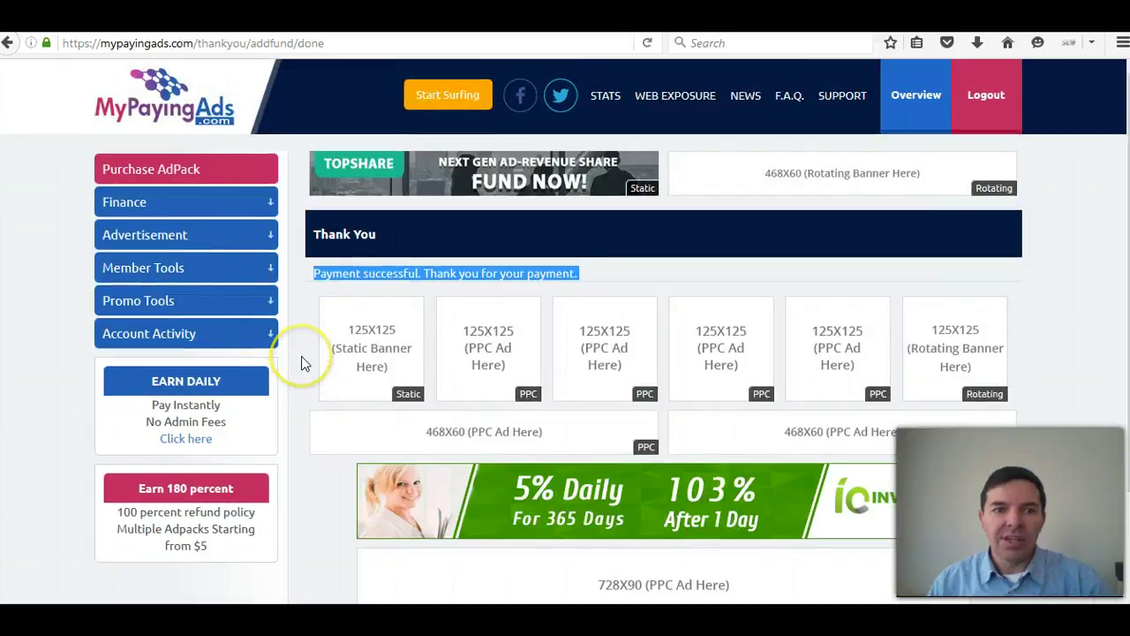
click(913, 95)
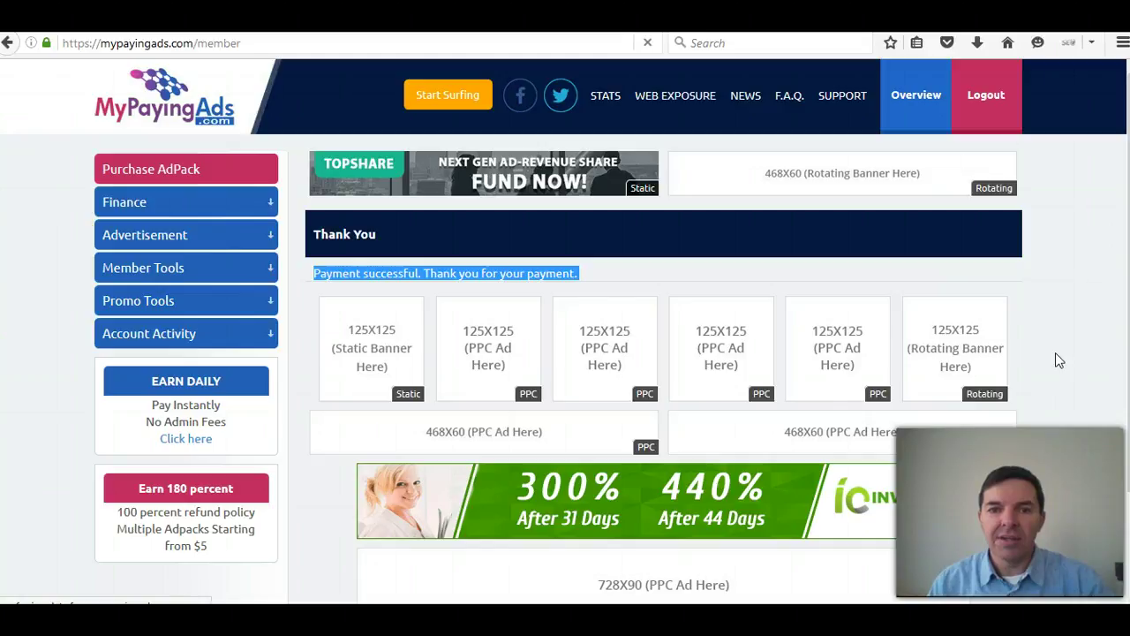
Scroll through the MyPayingAds member overview page
scroll(1058, 446, down, 3)
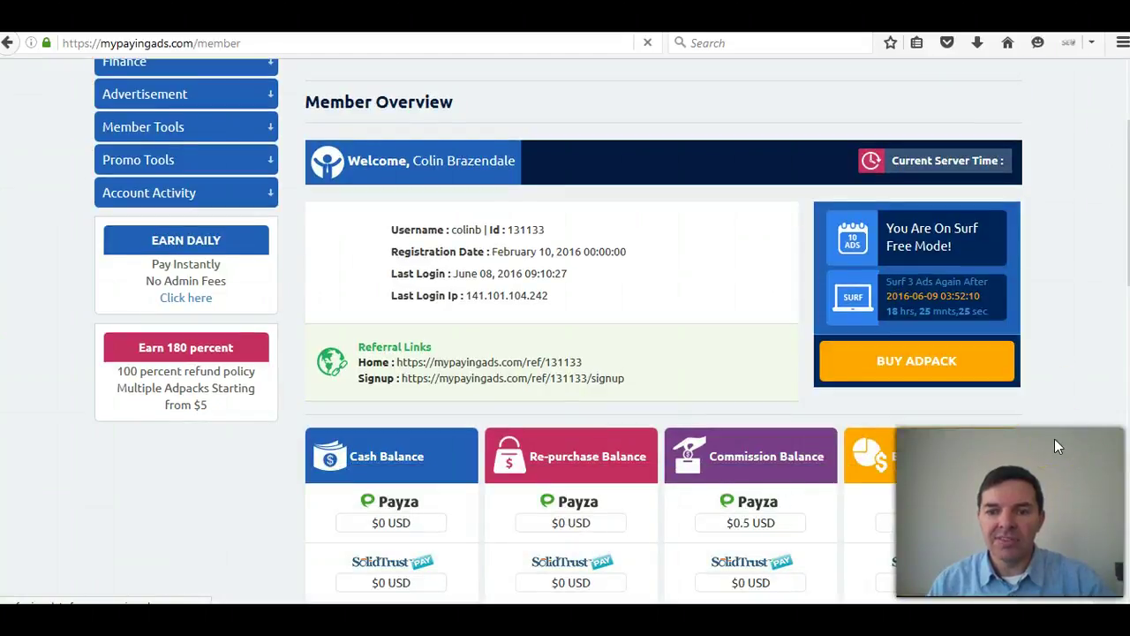
scroll(1058, 446, down, 10)
click(659, 399)
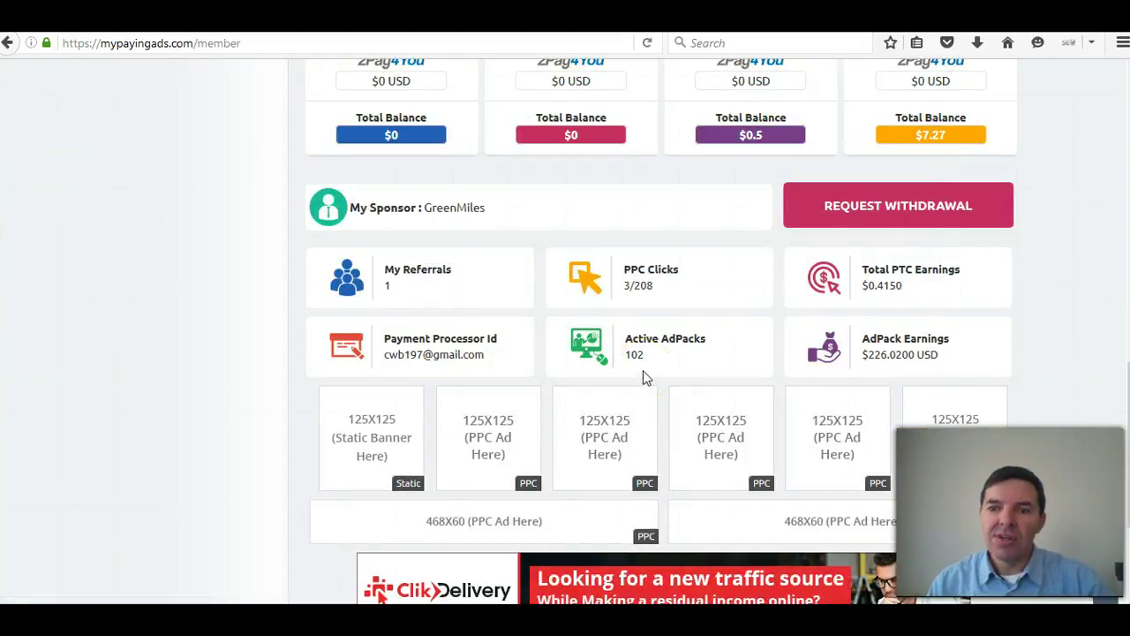
click(663, 375)
scroll(650, 379, up, 2)
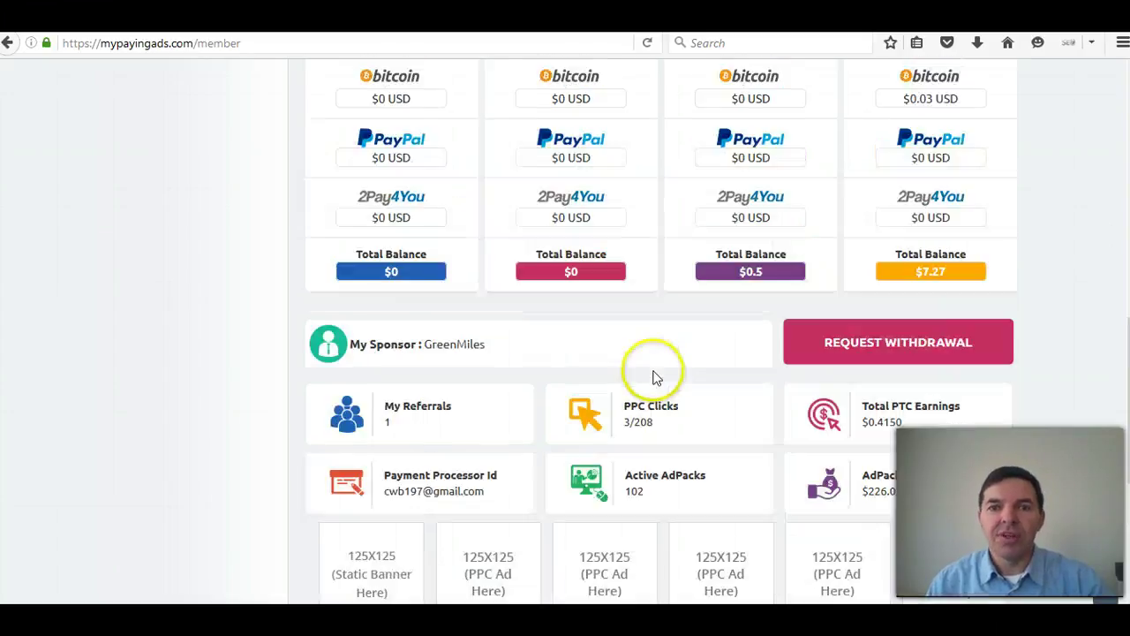
scroll(654, 376, up, 6)
scroll(653, 377, up, 2)
Expand Finance and open Payment History, listing the June 08, 2016 $10 CoinPayments transaction
click(182, 202)
click(223, 171)
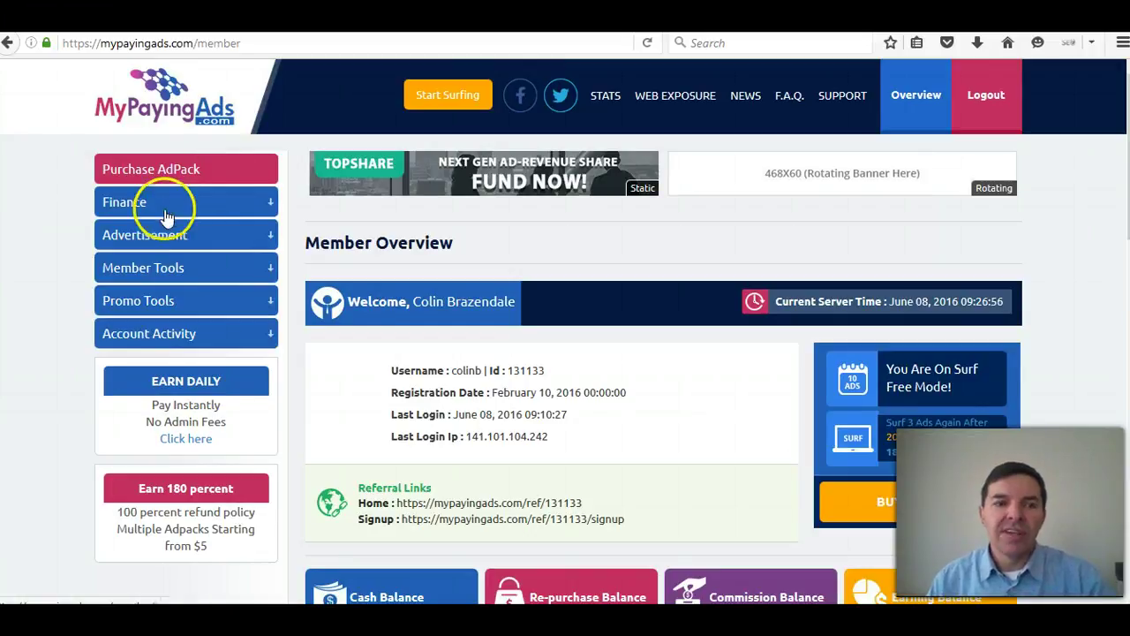
click(263, 209)
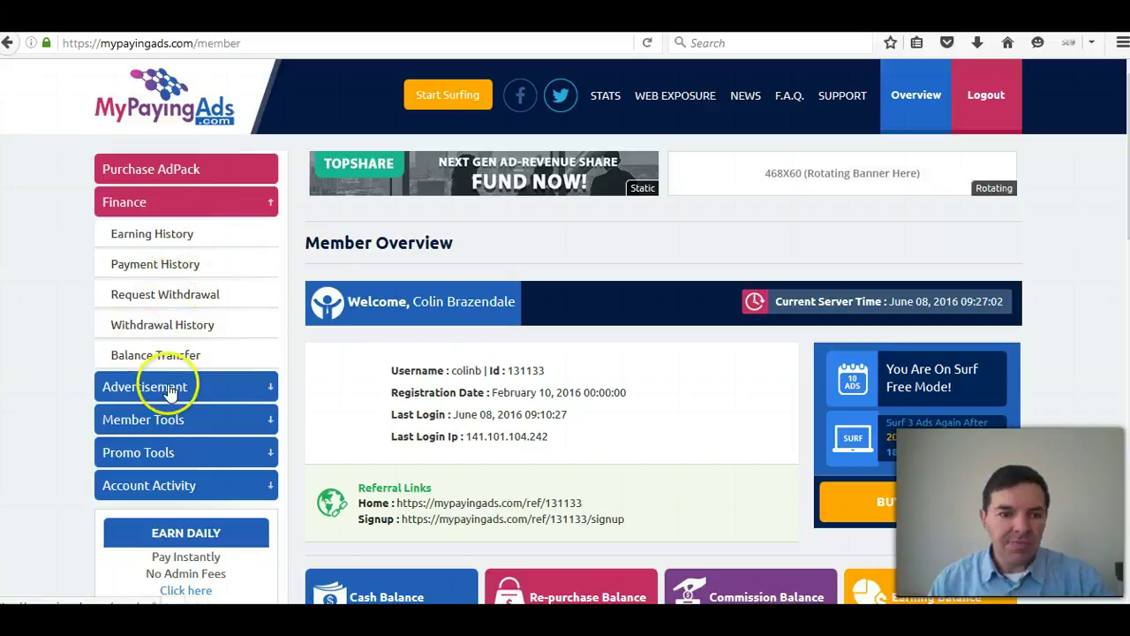
click(180, 268)
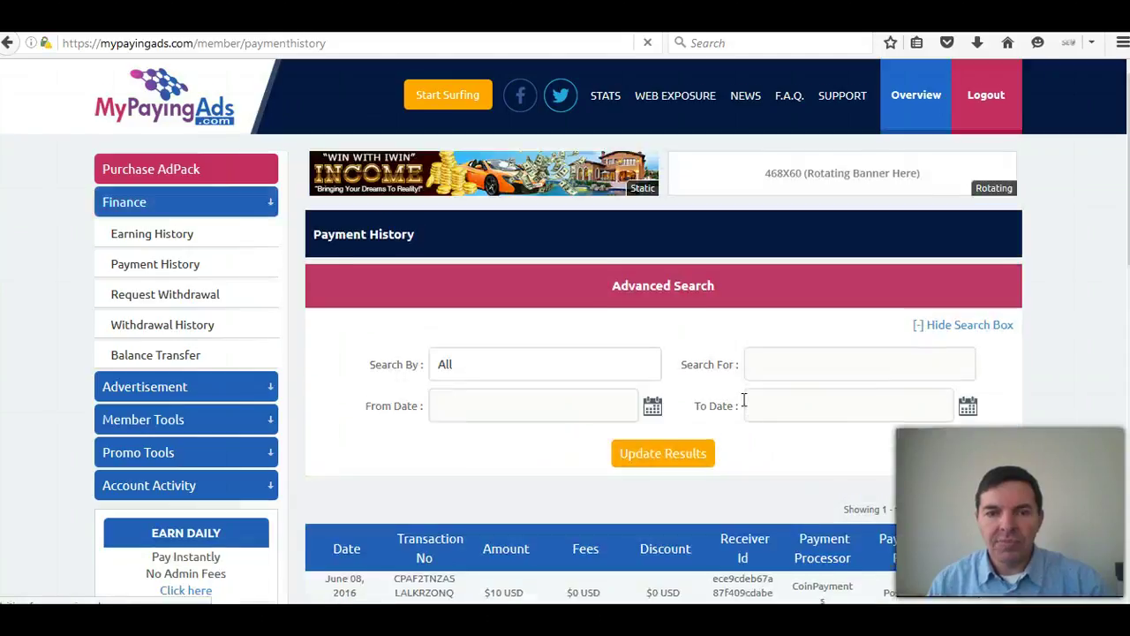
Review the Completed $10 payment record, then revisit the AdPack purchase page and overview
scroll(742, 399, down, 5)
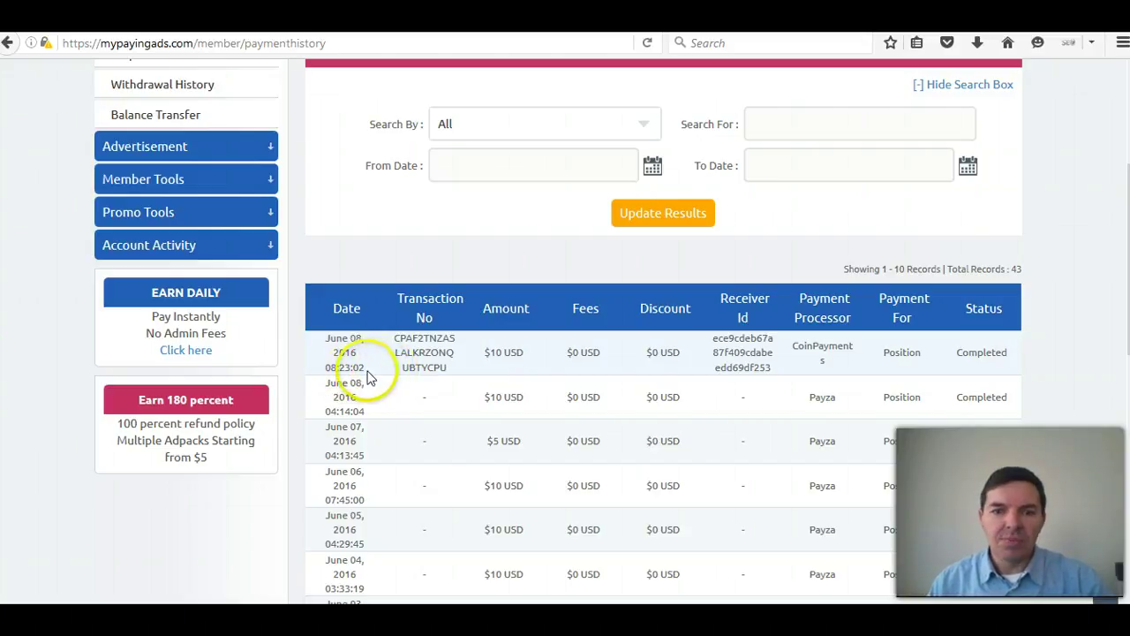
scroll(468, 388, up, 5)
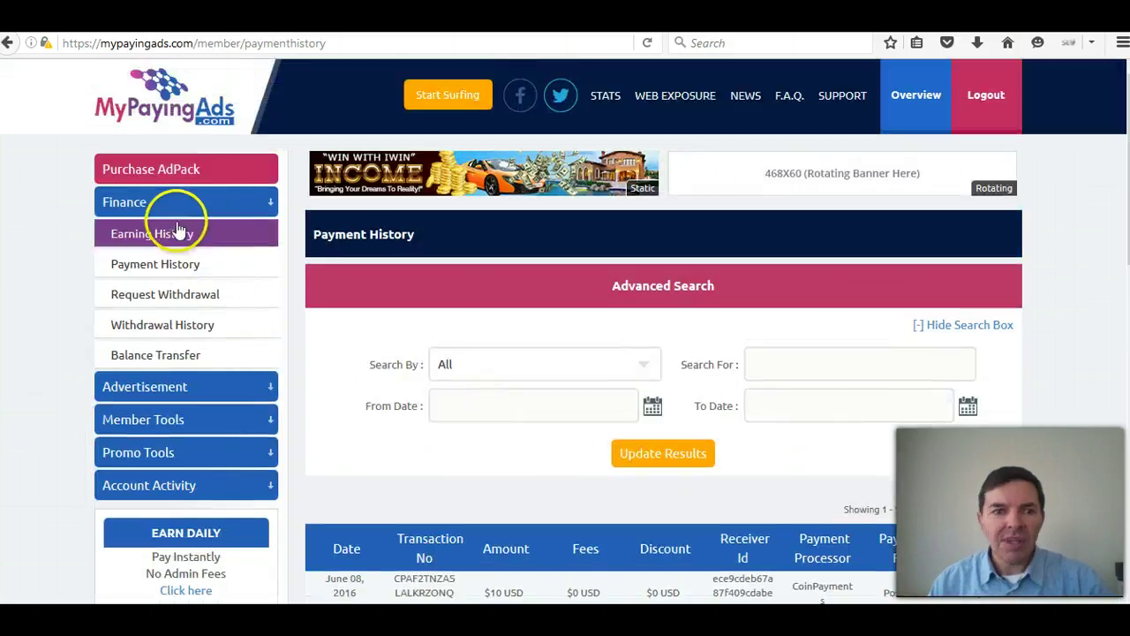
click(161, 175)
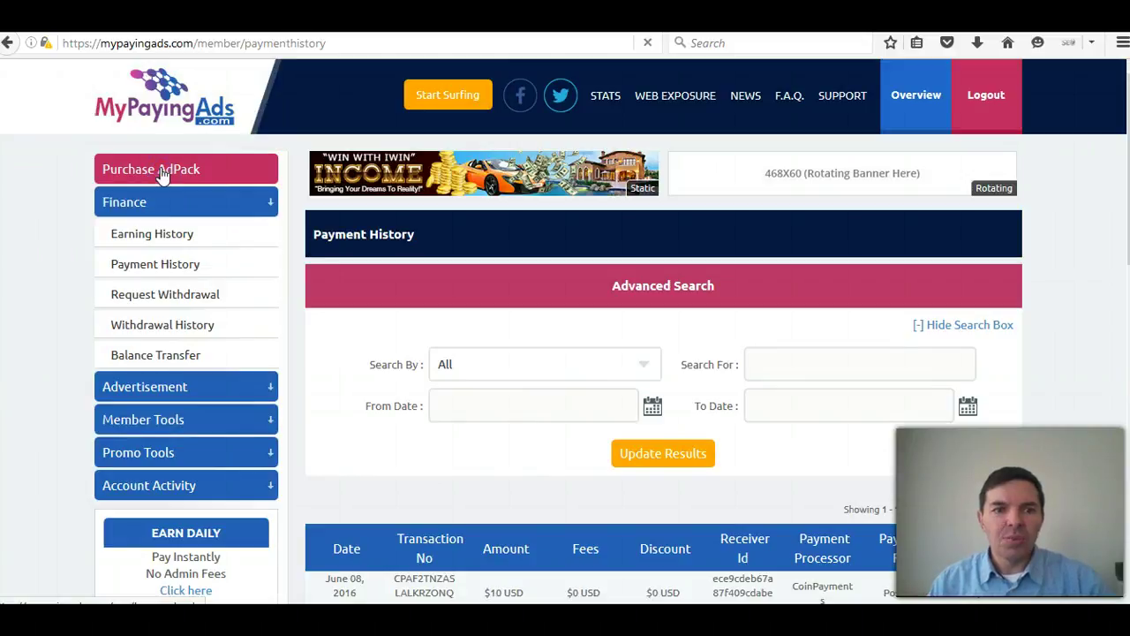
click(941, 116)
click(912, 101)
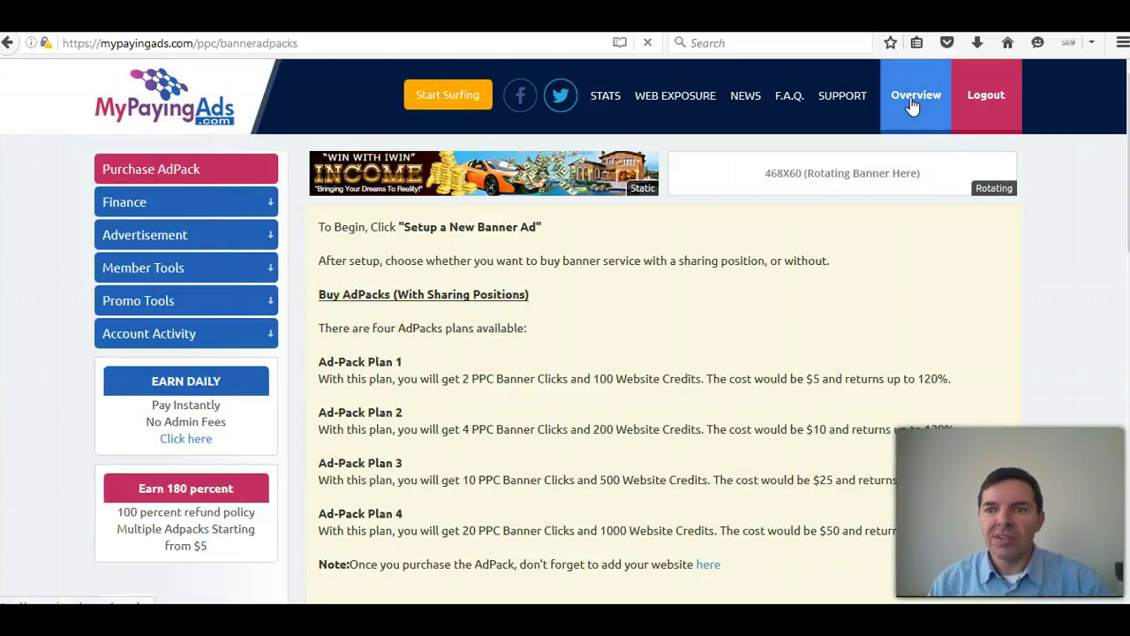
Review the MyPayingAds member overview balances and the tile showing 102 active AdPacks
click(859, 299)
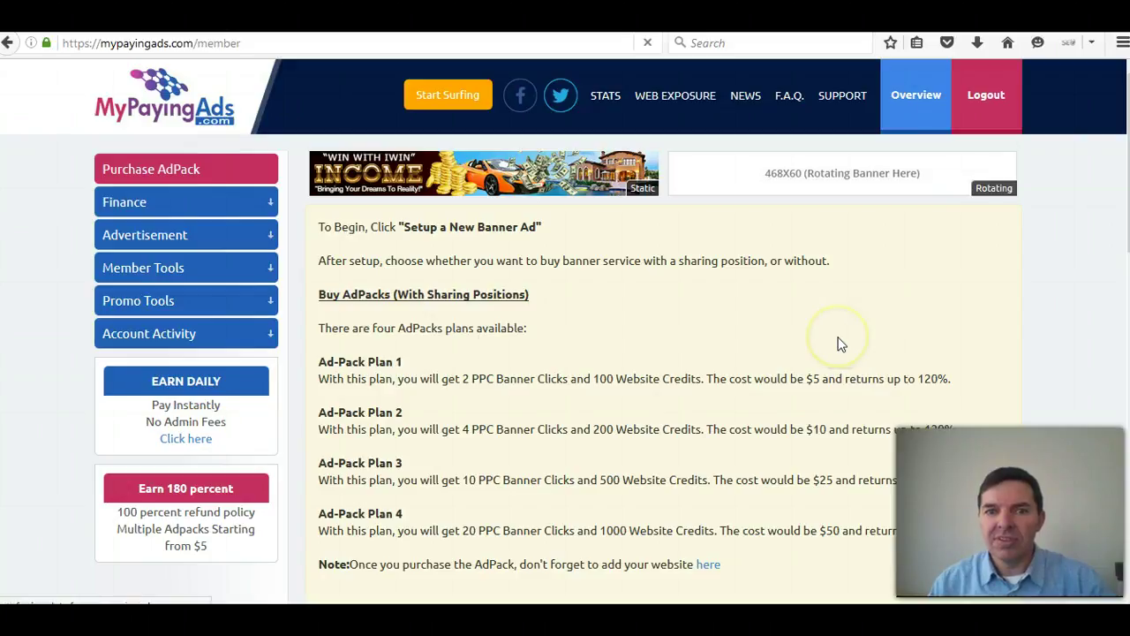
scroll(836, 344, down, 3)
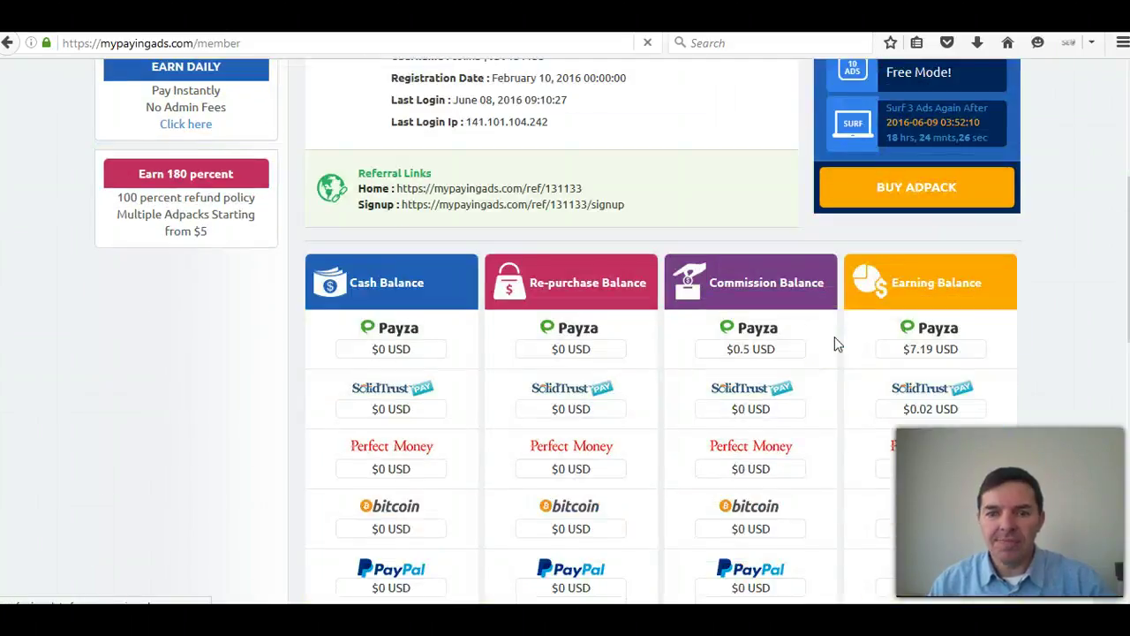
scroll(849, 419, down, 5)
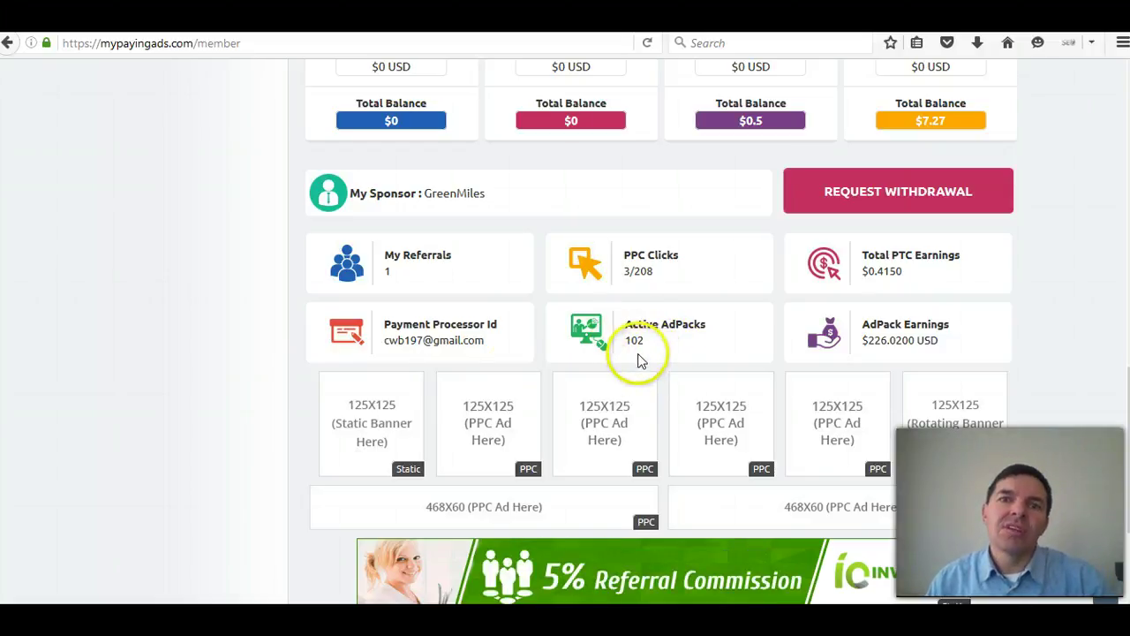
scroll(680, 366, up, 10)
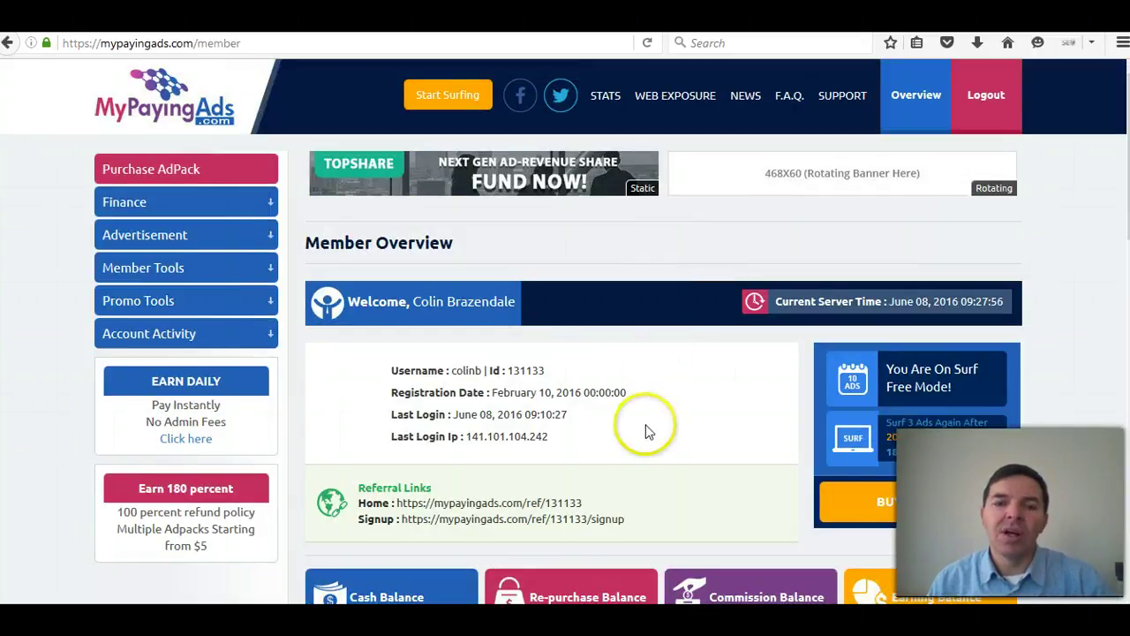
scroll(646, 432, down, 2)
scroll(645, 431, down, 2)
scroll(646, 431, down, 2)
scroll(646, 432, down, 2)
scroll(646, 432, down, 3)
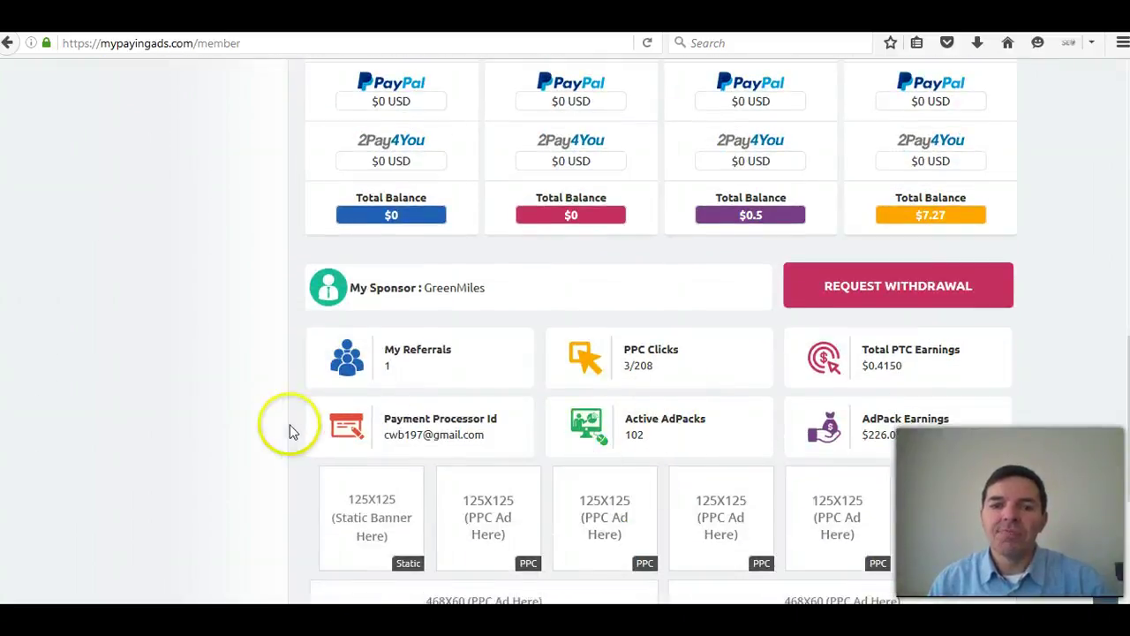
Bring the Notepad purchase-steps notes to the front over the overview
scroll(290, 427, up, 4)
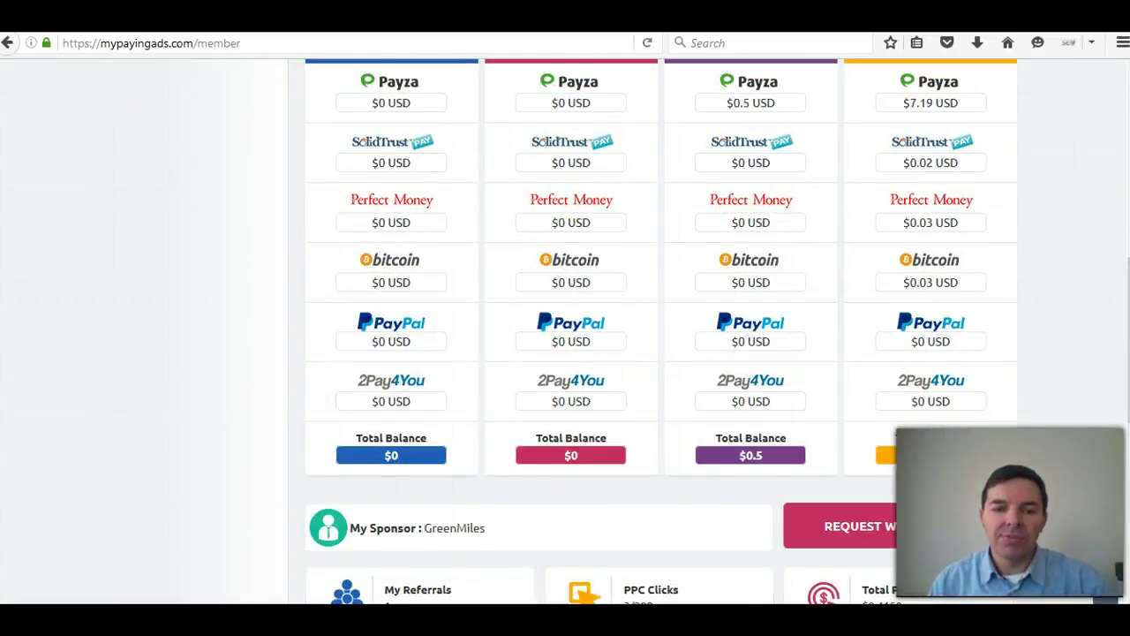
click(357, 617)
click(381, 177)
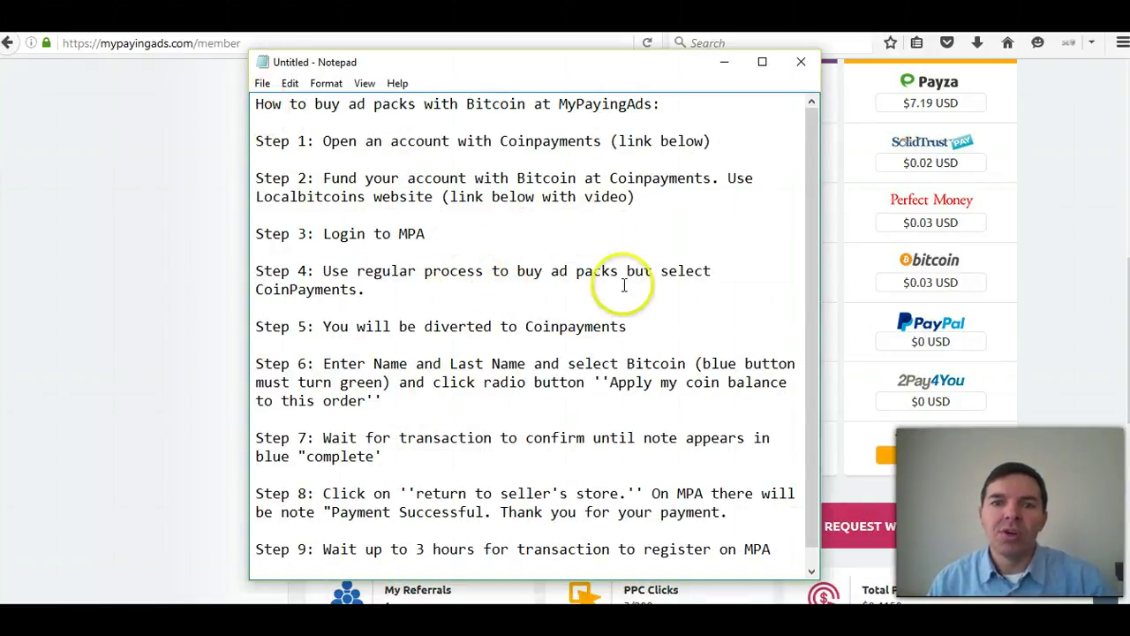
Scroll through Notepad's nine-step guide to buying AdPacks with Bitcoin
scroll(575, 434, down, 1)
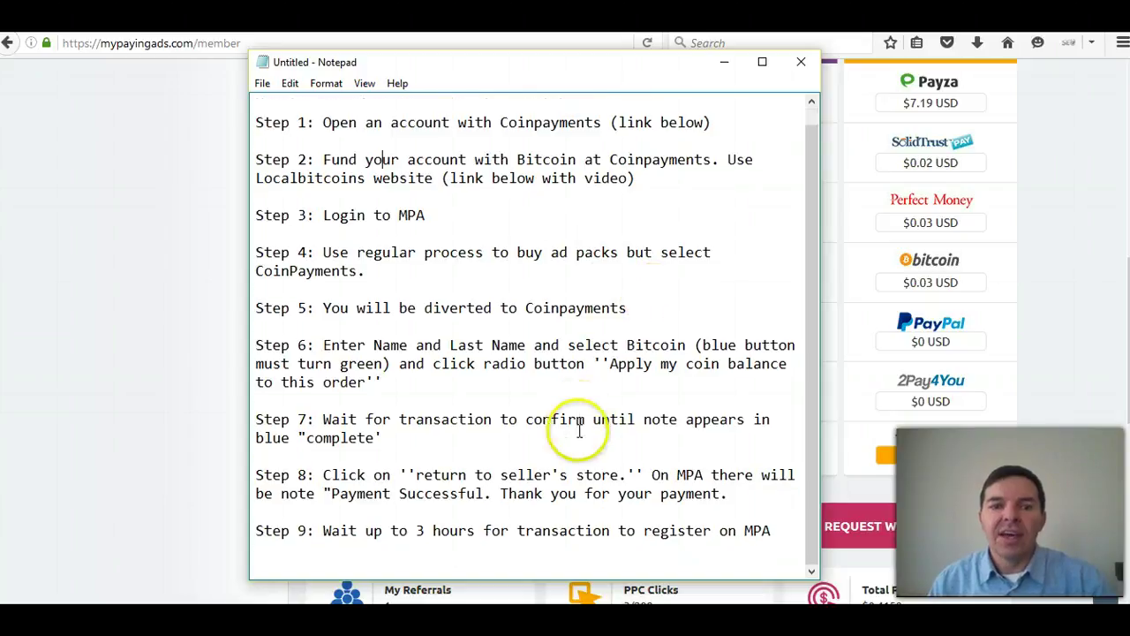
scroll(645, 375, up, 1)
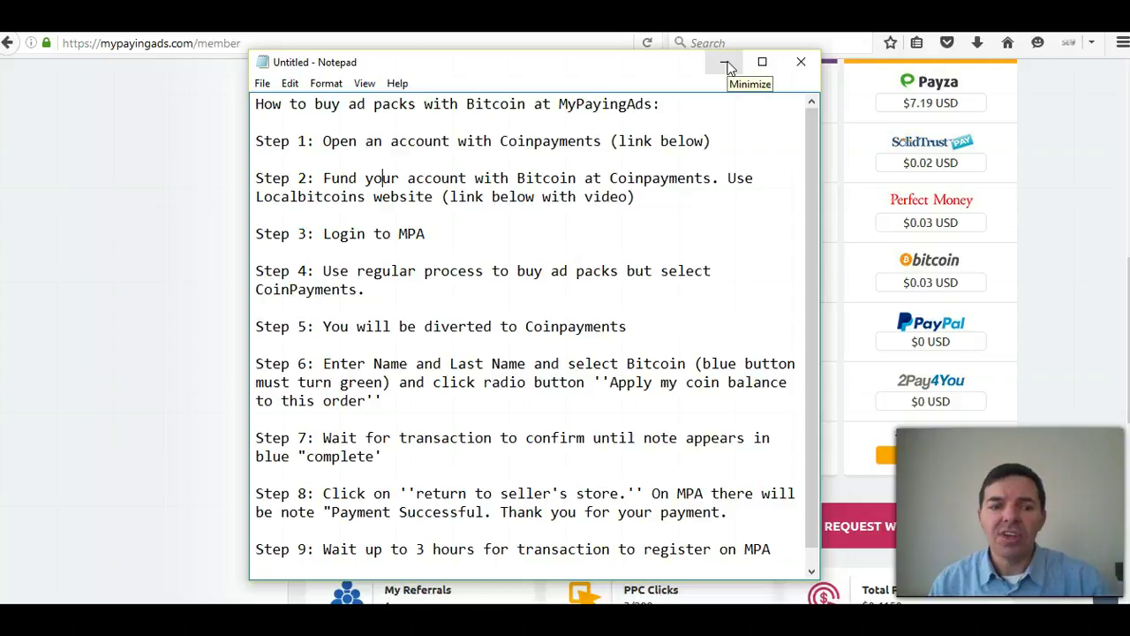
click(726, 64)
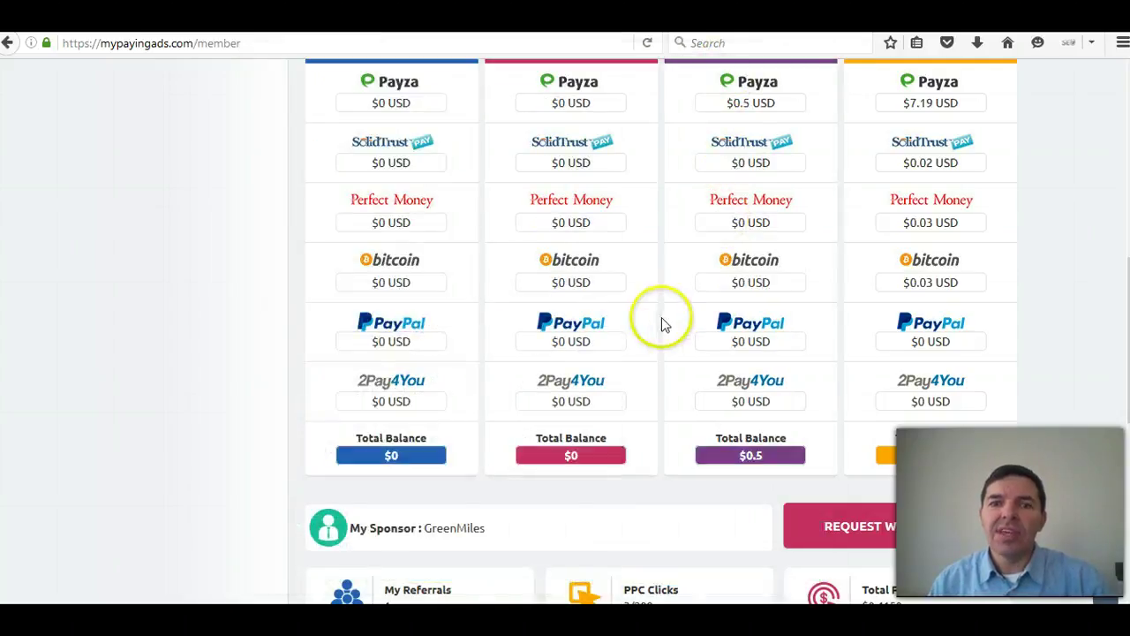